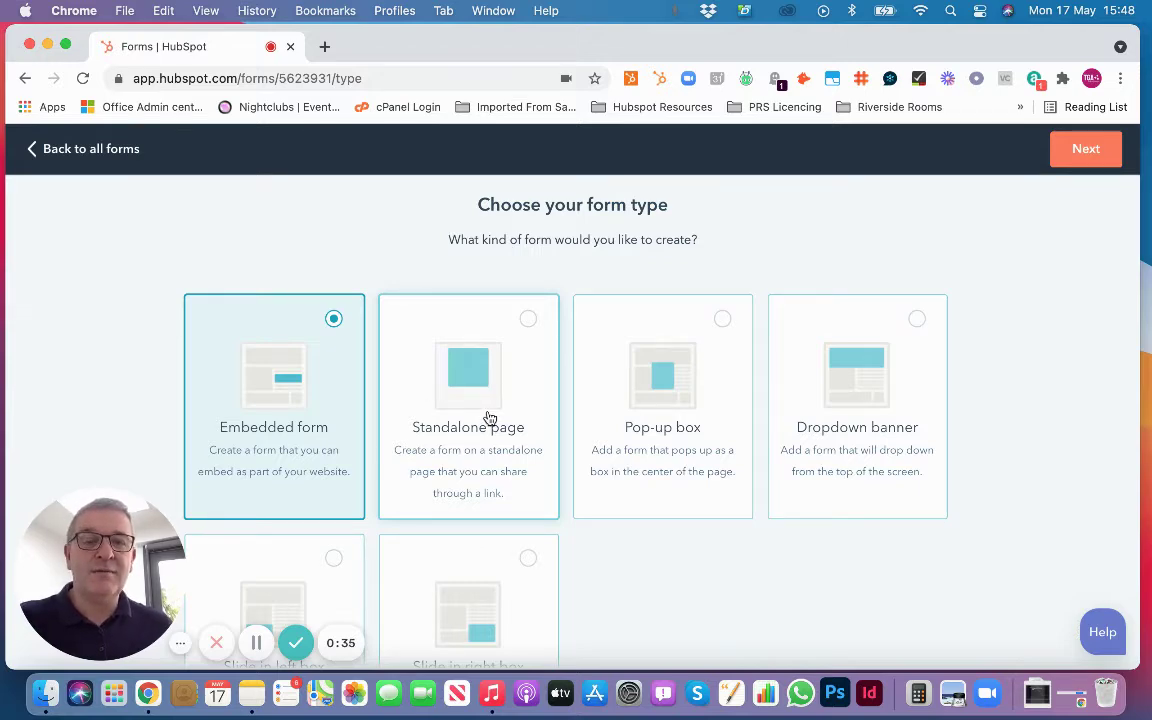
Review the available form types and continue with Embedded form
scroll(490, 418, down, 2)
scroll(495, 416, up, 1)
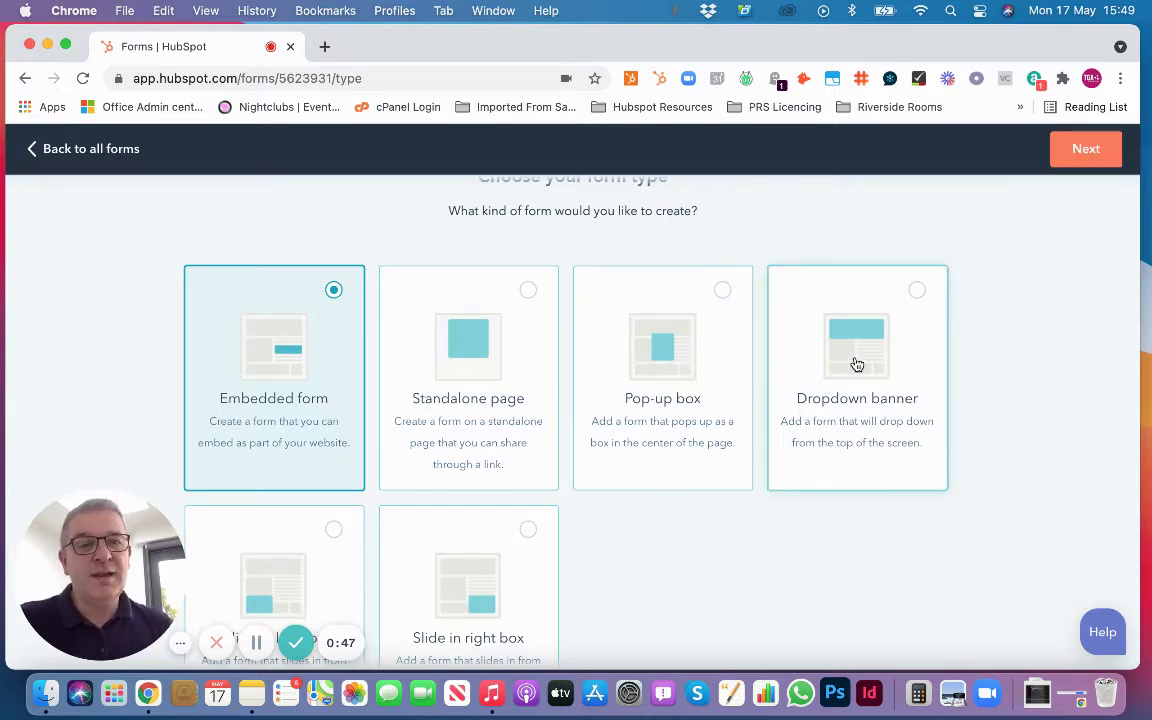
scroll(836, 368, down, 2)
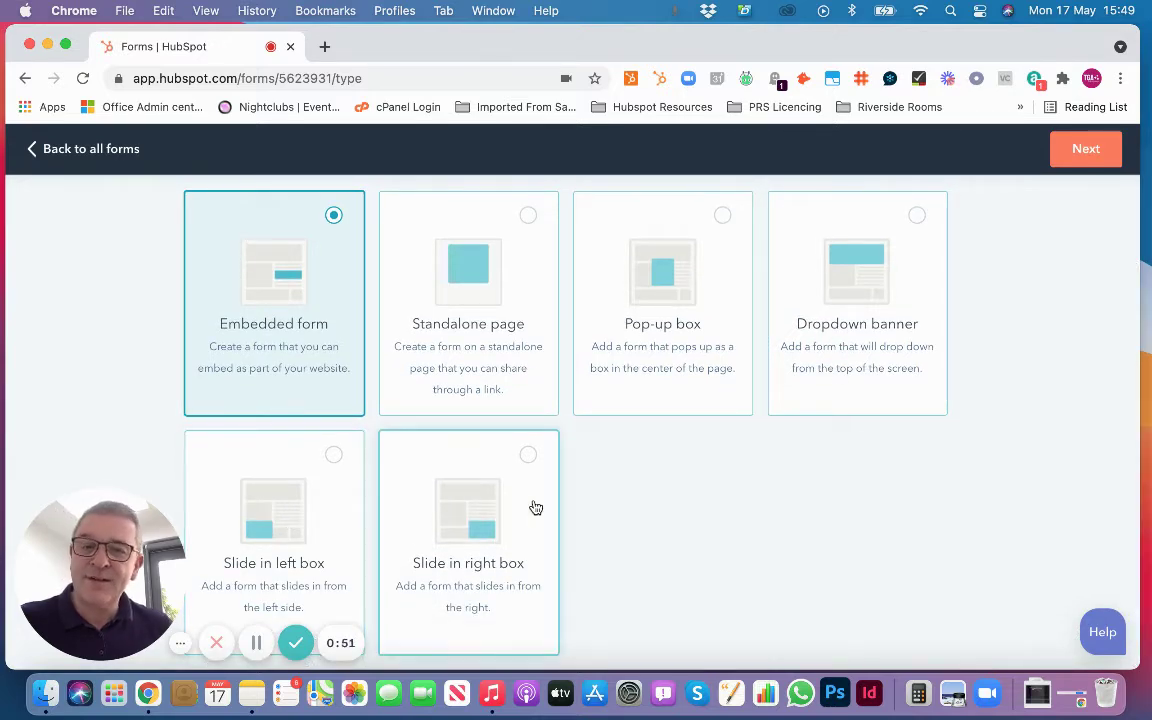
scroll(536, 508, up, 2)
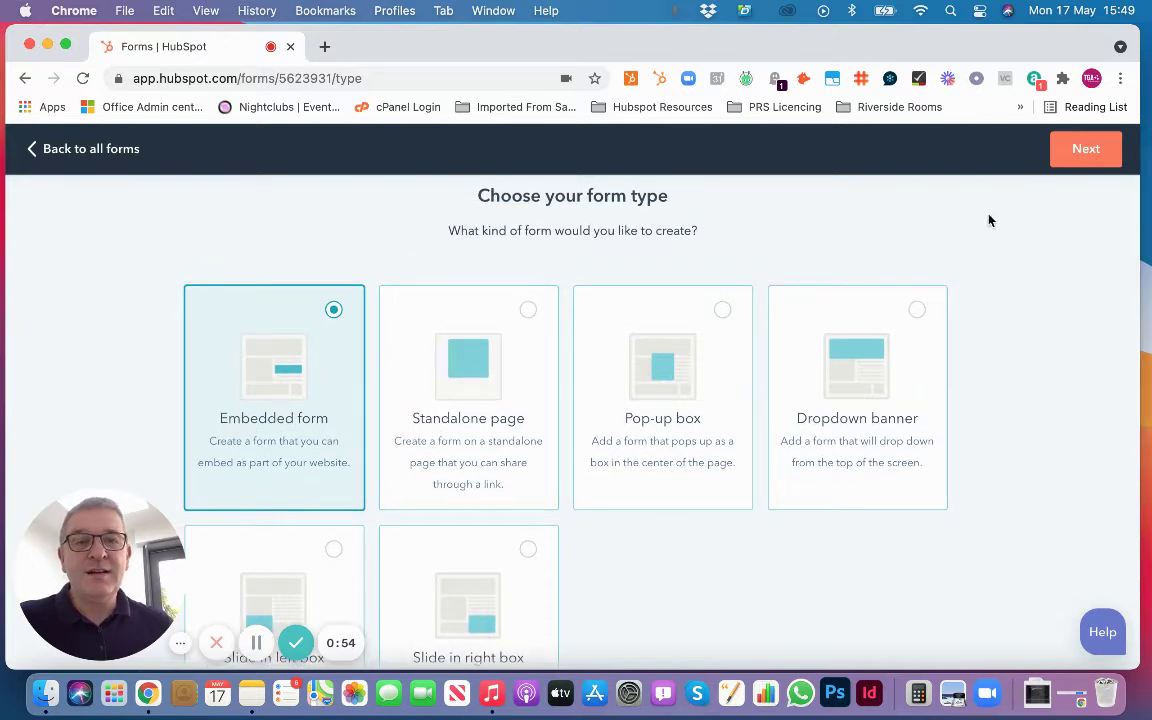
click(1087, 148)
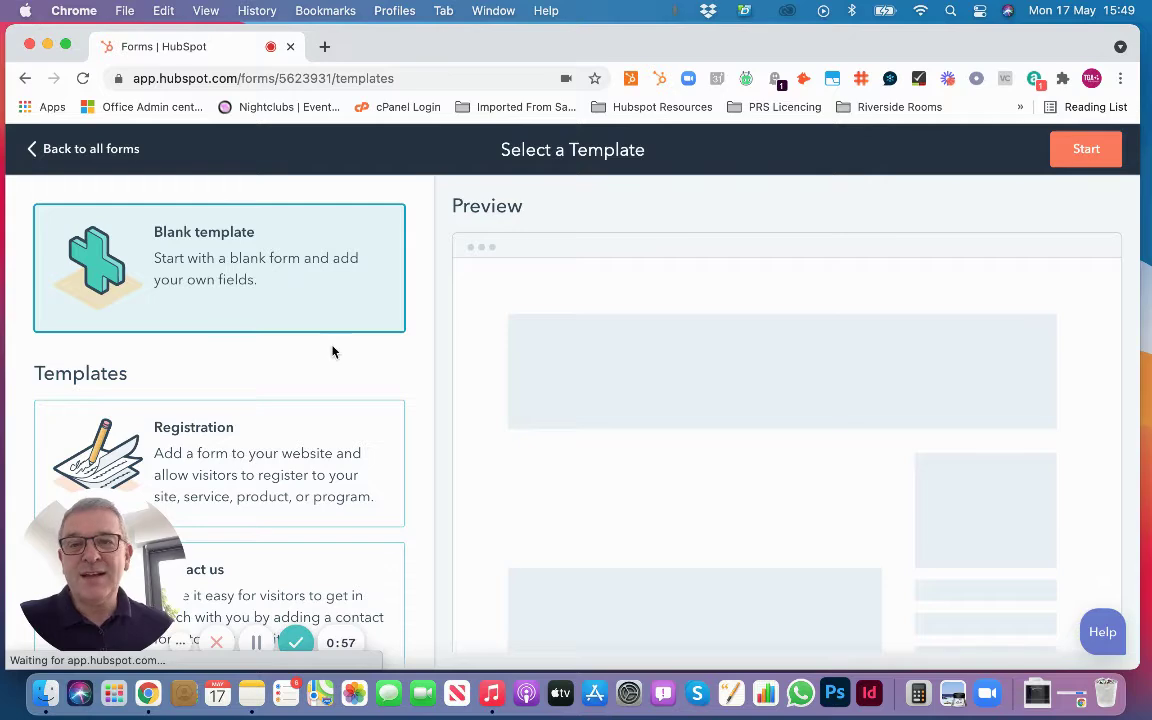
Look through the form templates and start a new form from the Contact us template
scroll(360, 360, down, 5)
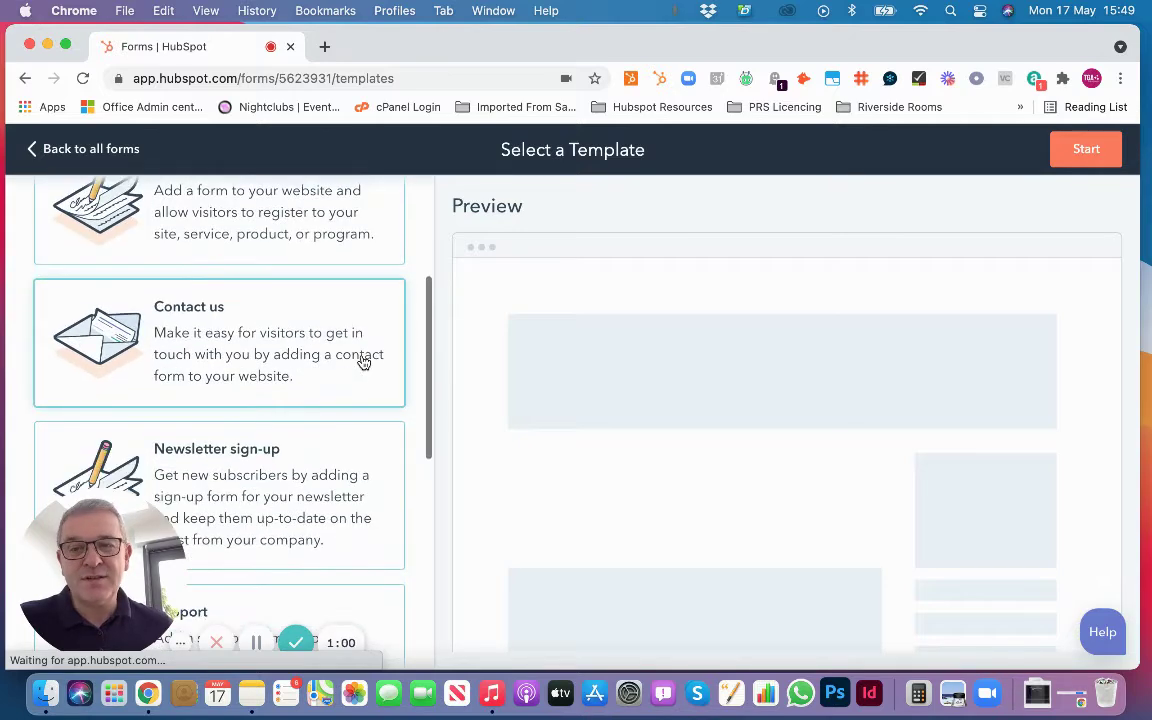
scroll(363, 363, down, 5)
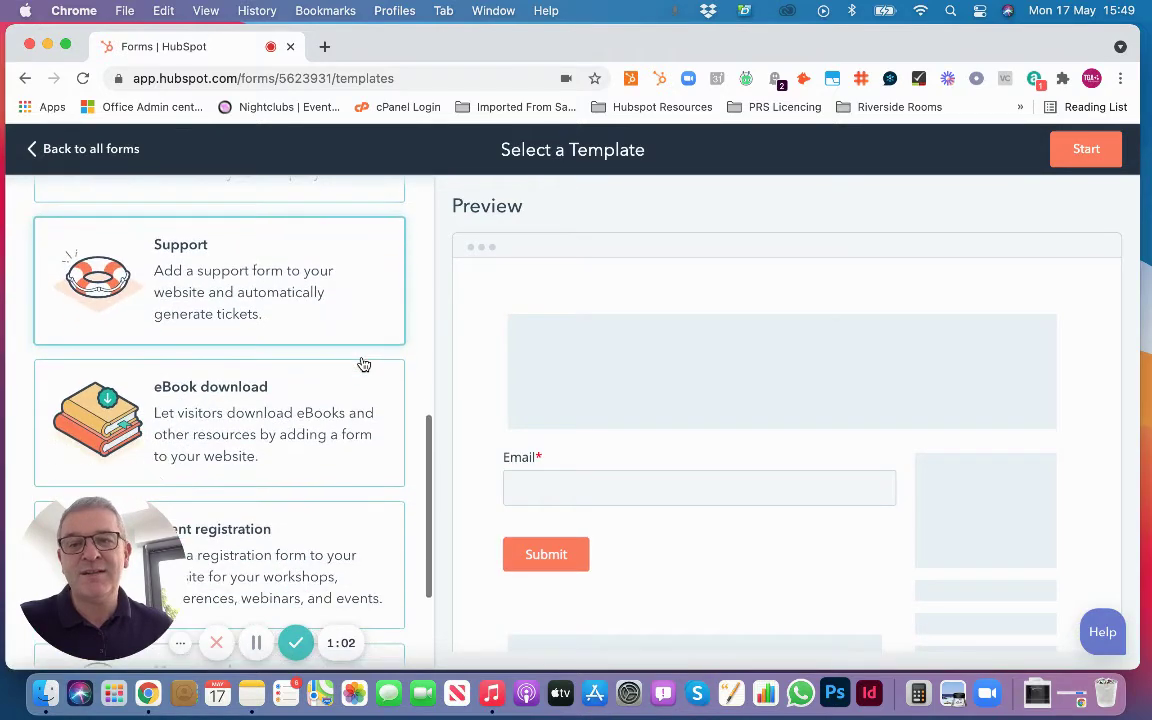
scroll(363, 364, down, 3)
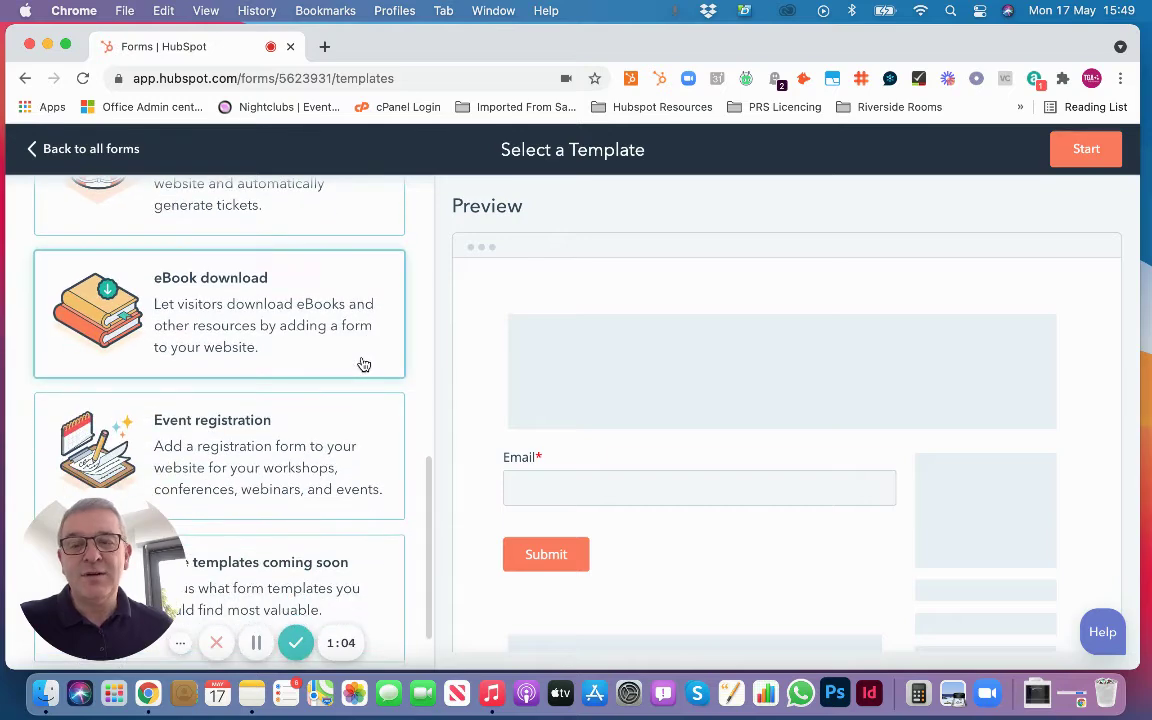
scroll(329, 432, up, 3)
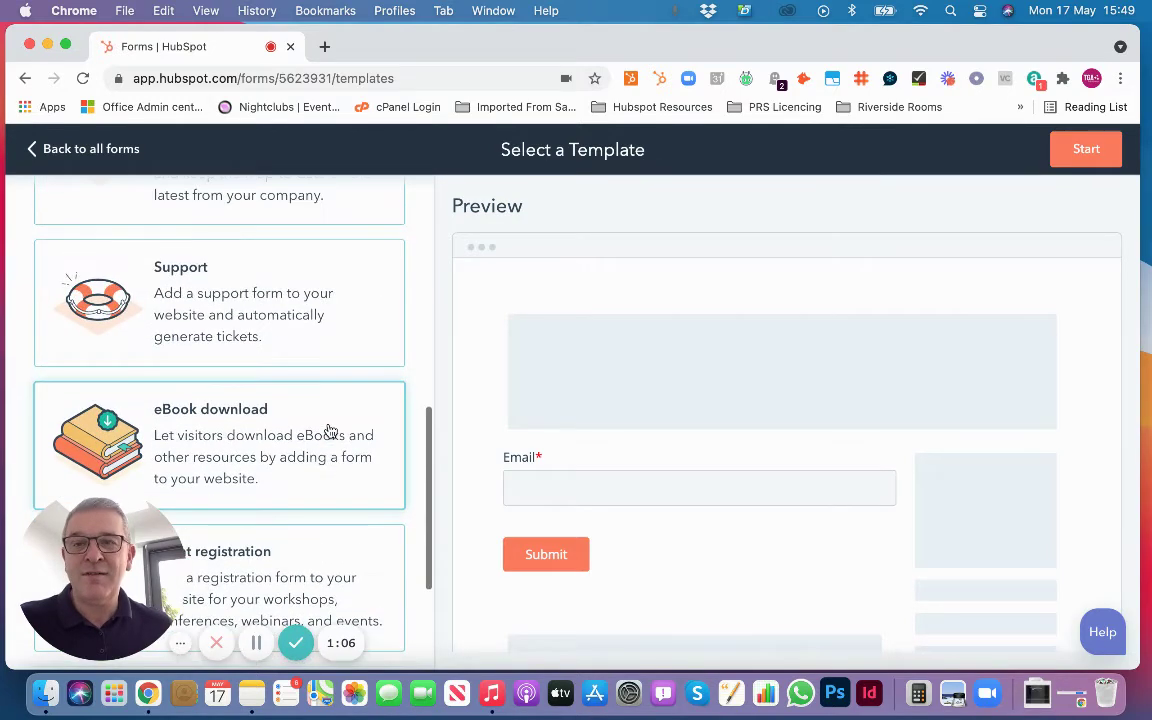
scroll(329, 432, up, 3)
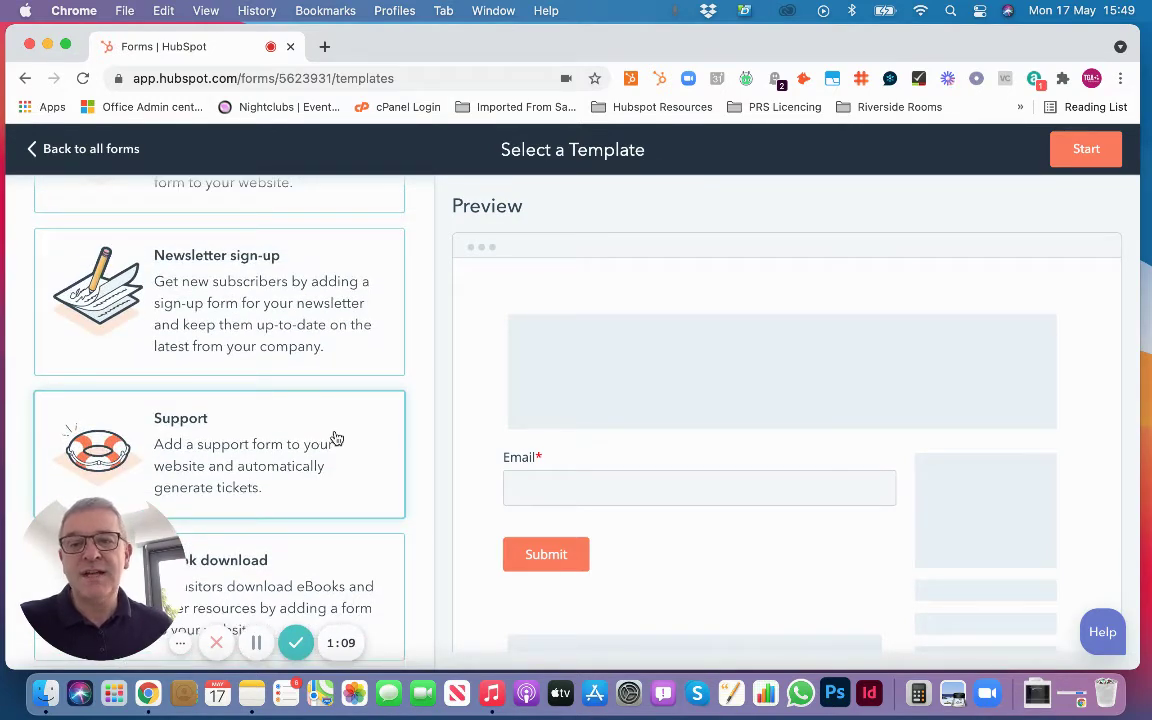
scroll(334, 437, up, 3)
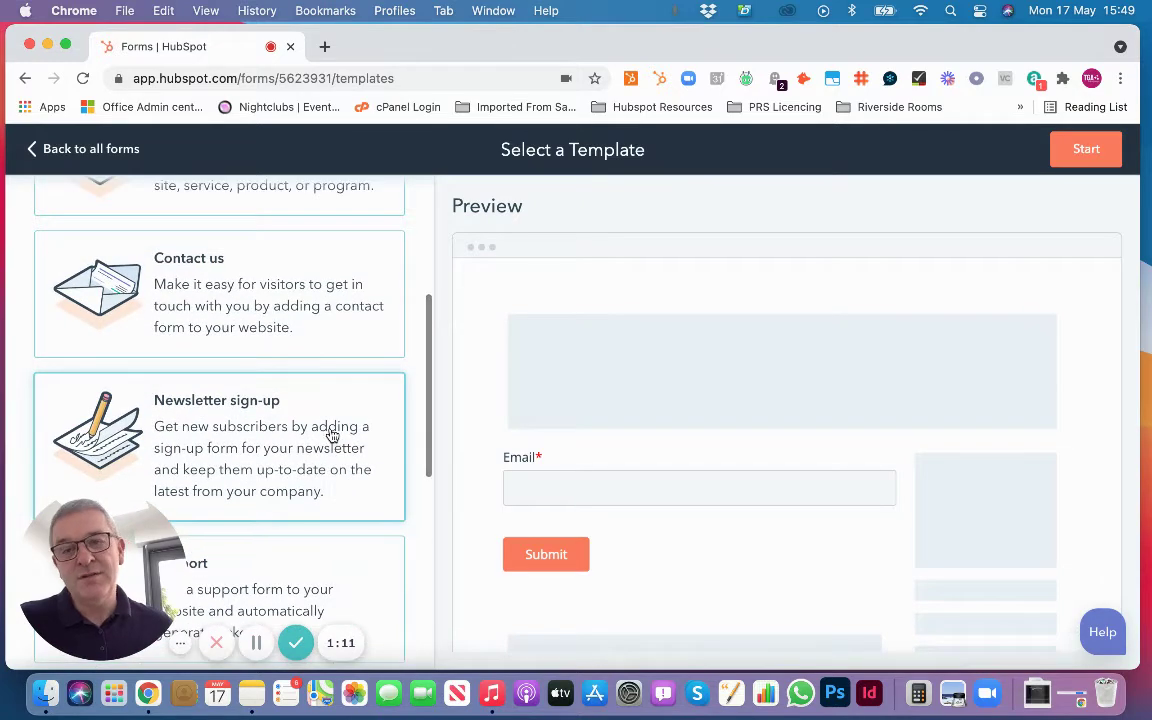
scroll(333, 435, up, 3)
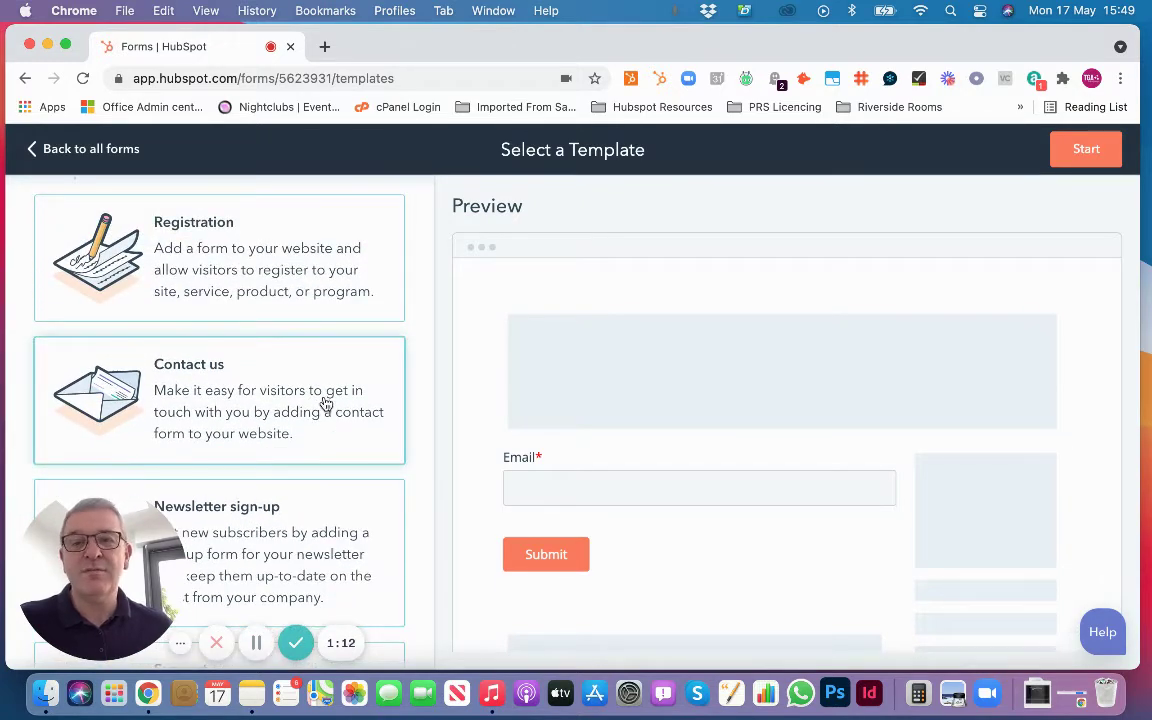
click(326, 403)
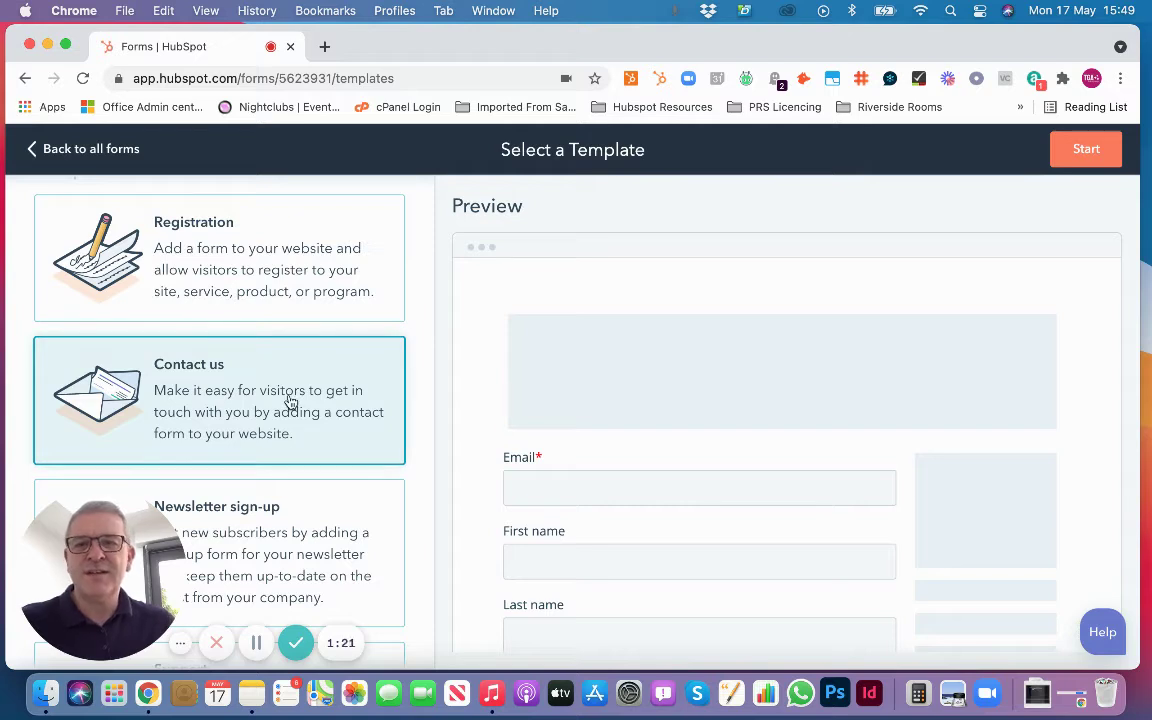
click(1090, 154)
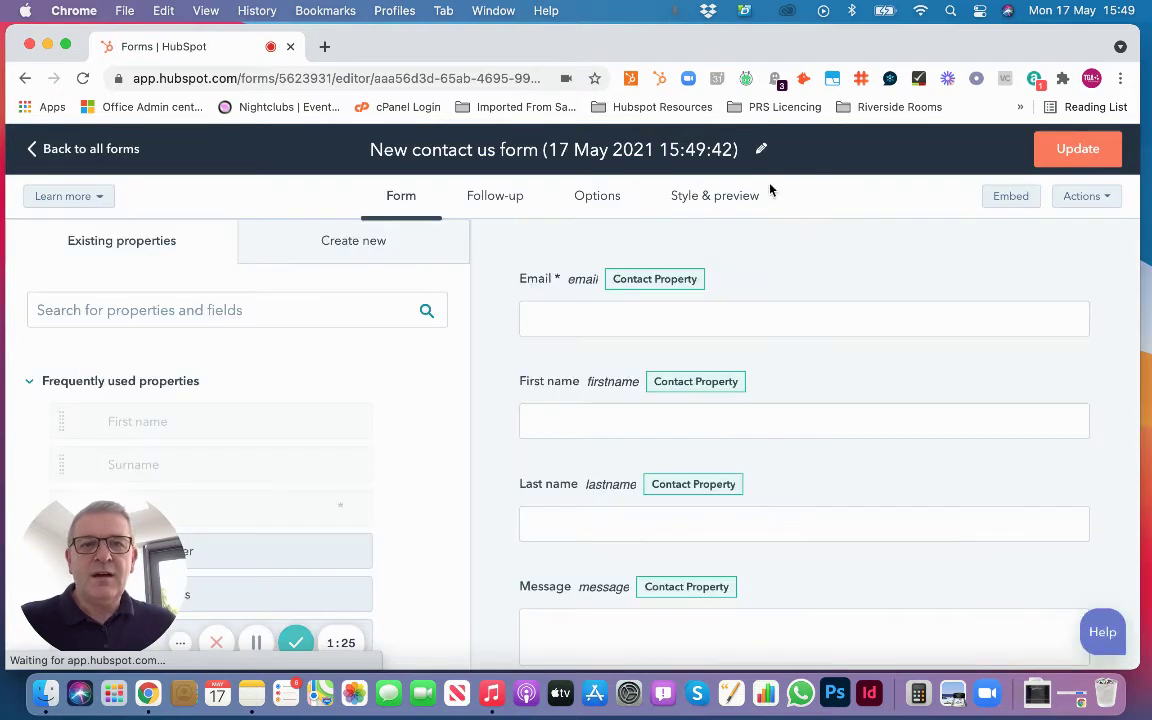
Rename the form as "New Web Contact Form - May 21"
click(762, 150)
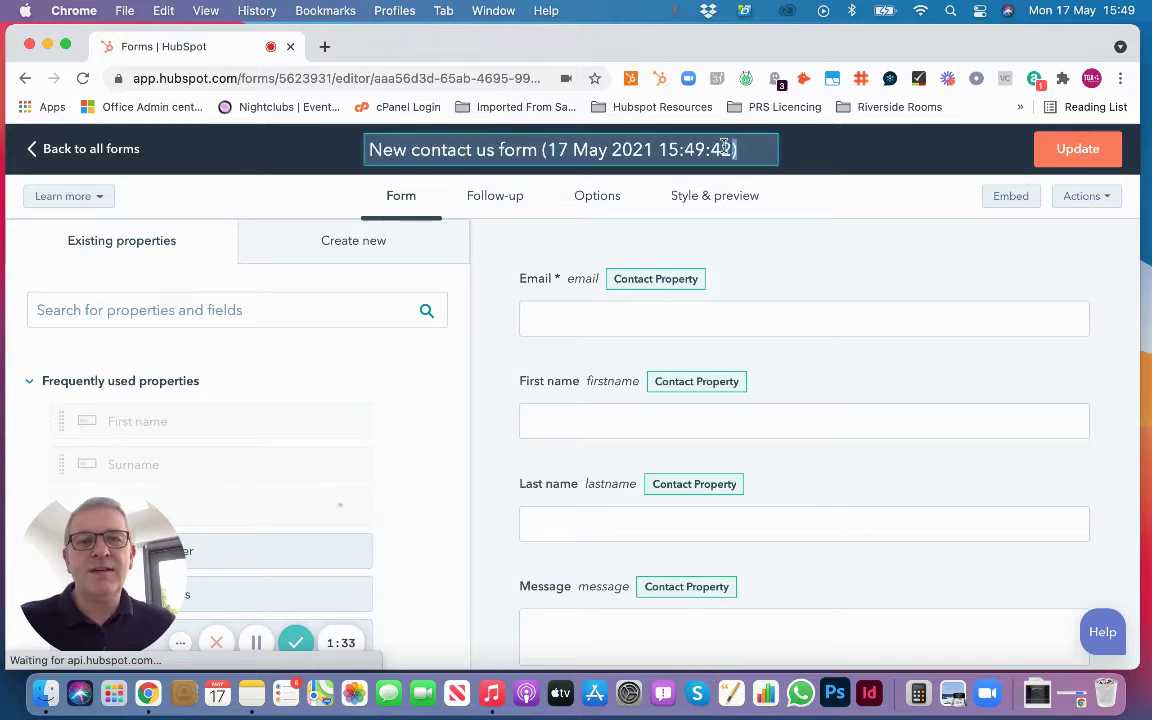
drag(724, 147, 408, 136)
text(N)
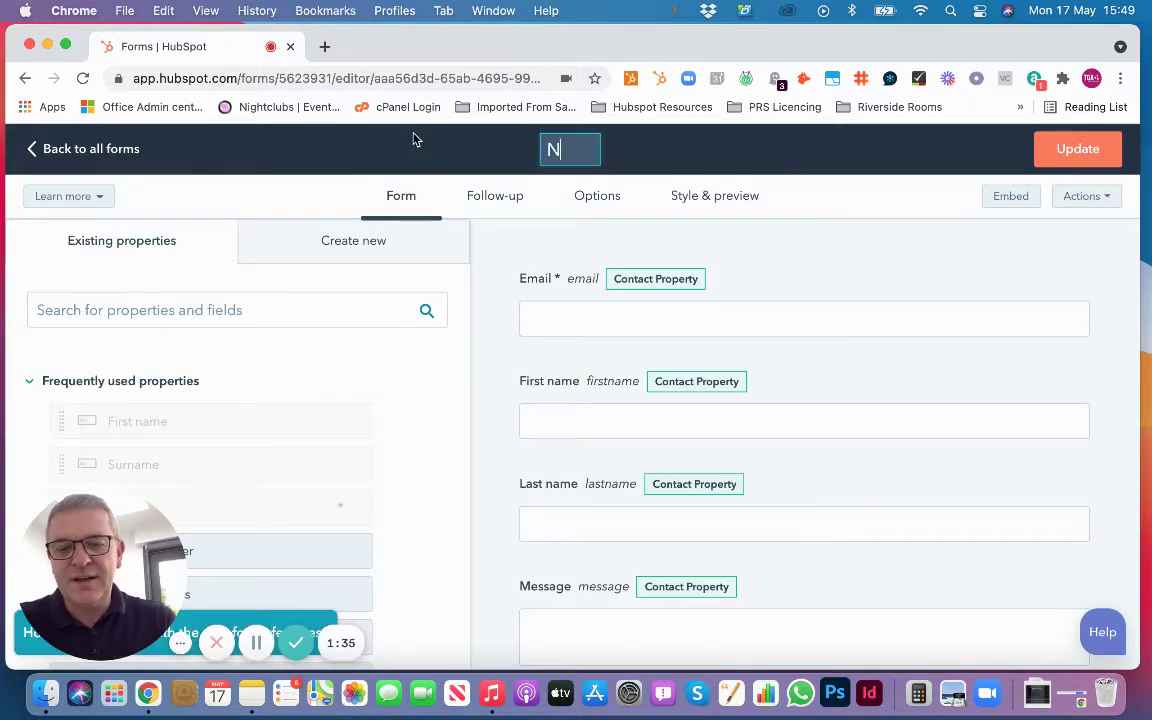
text(ew Web )
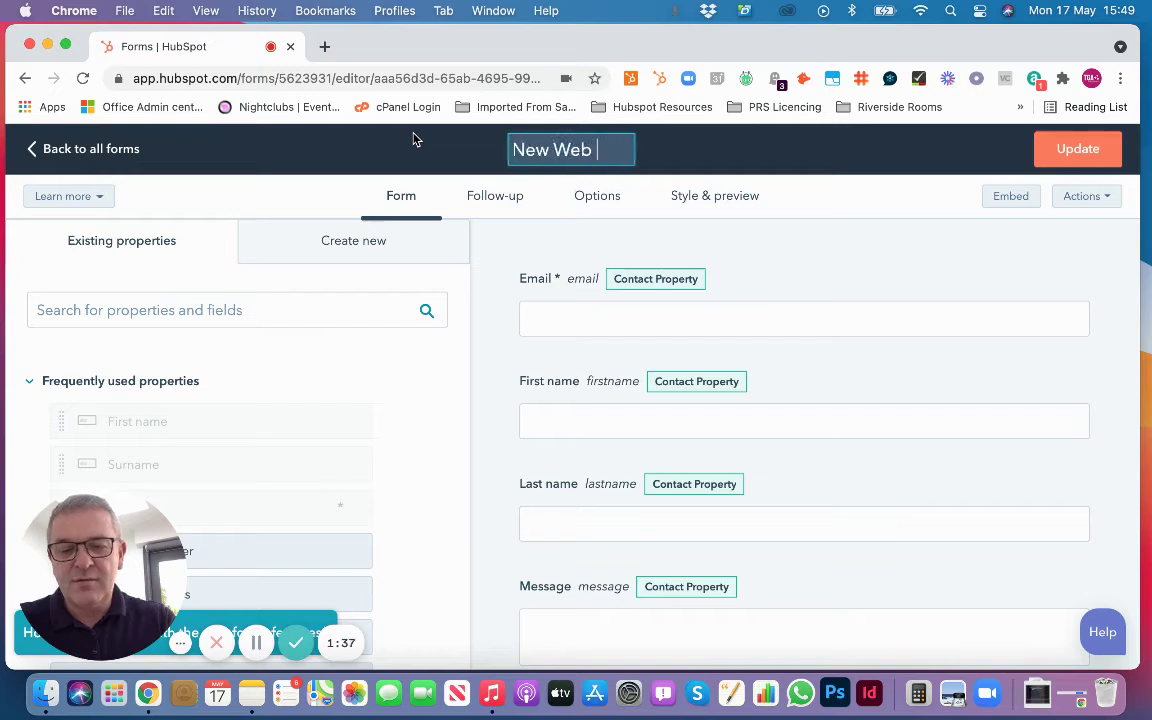
text(Contact F)
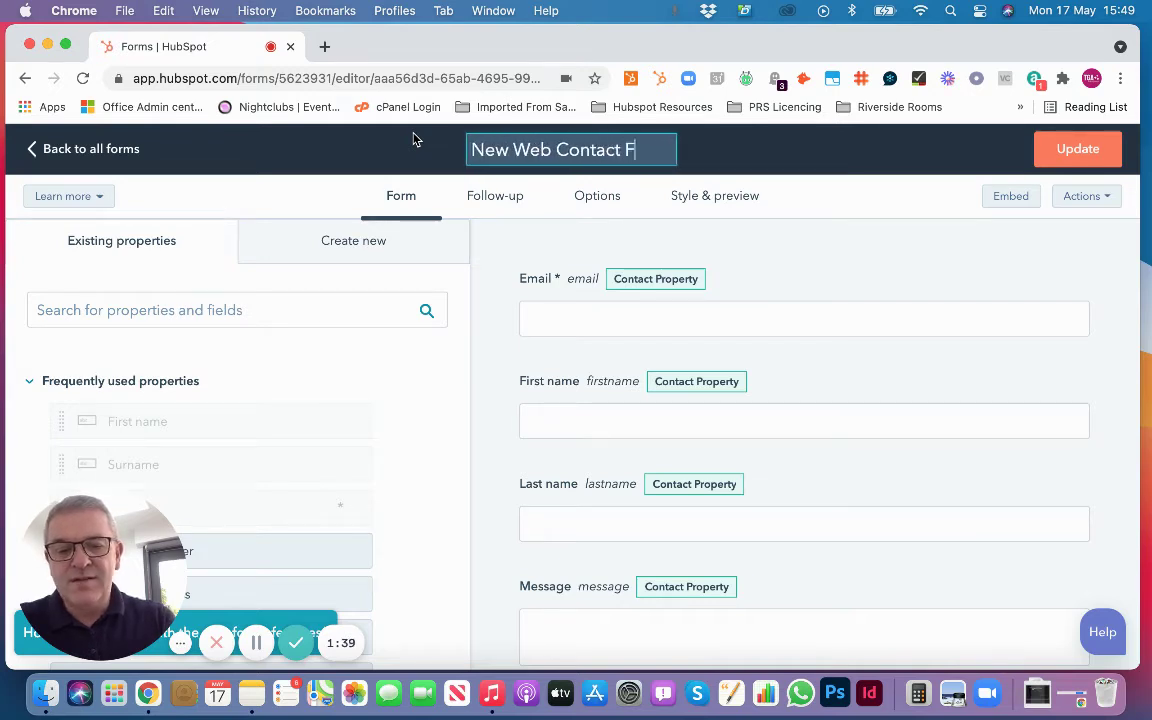
text(orm - May 21)
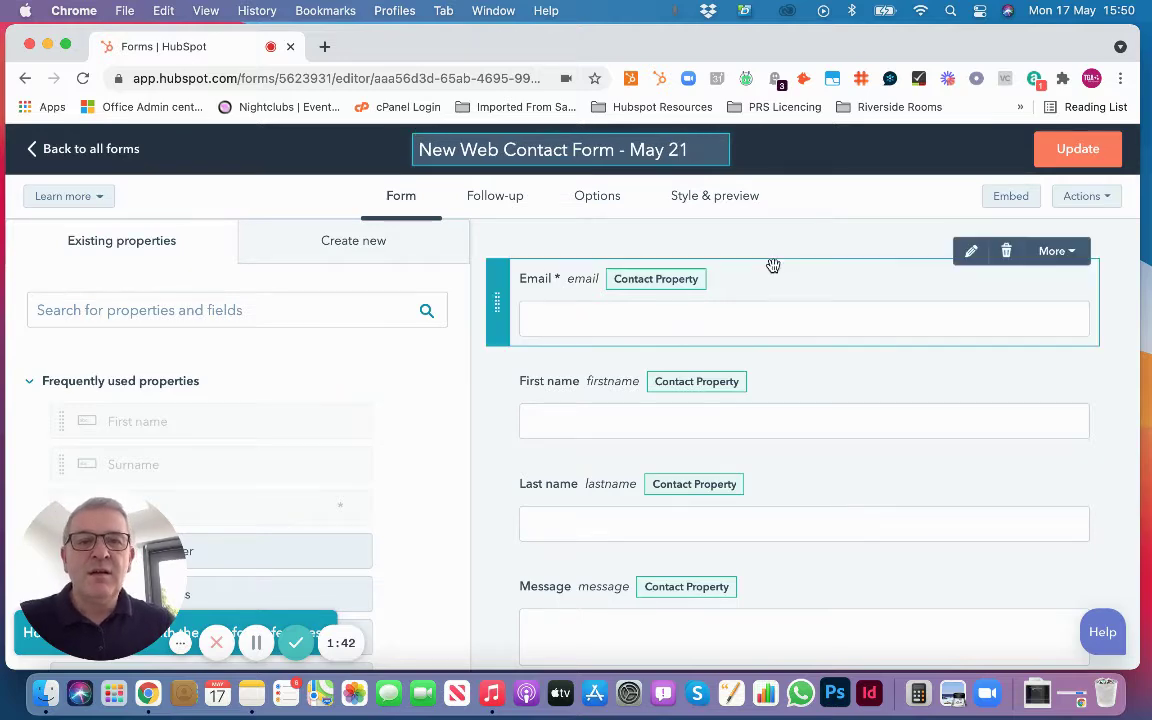
Open the Email field's settings, examine its basic options and the form's other fields, and return to the property list
click(771, 316)
scroll(766, 325, down, 2)
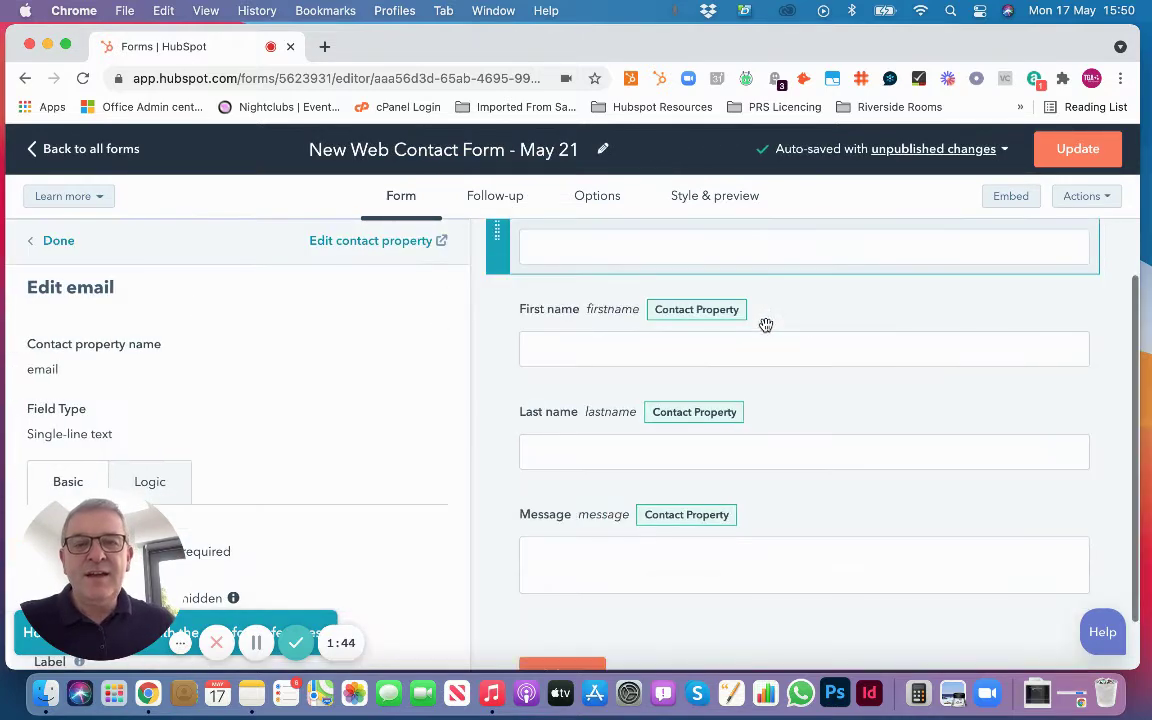
scroll(761, 363, down, 2)
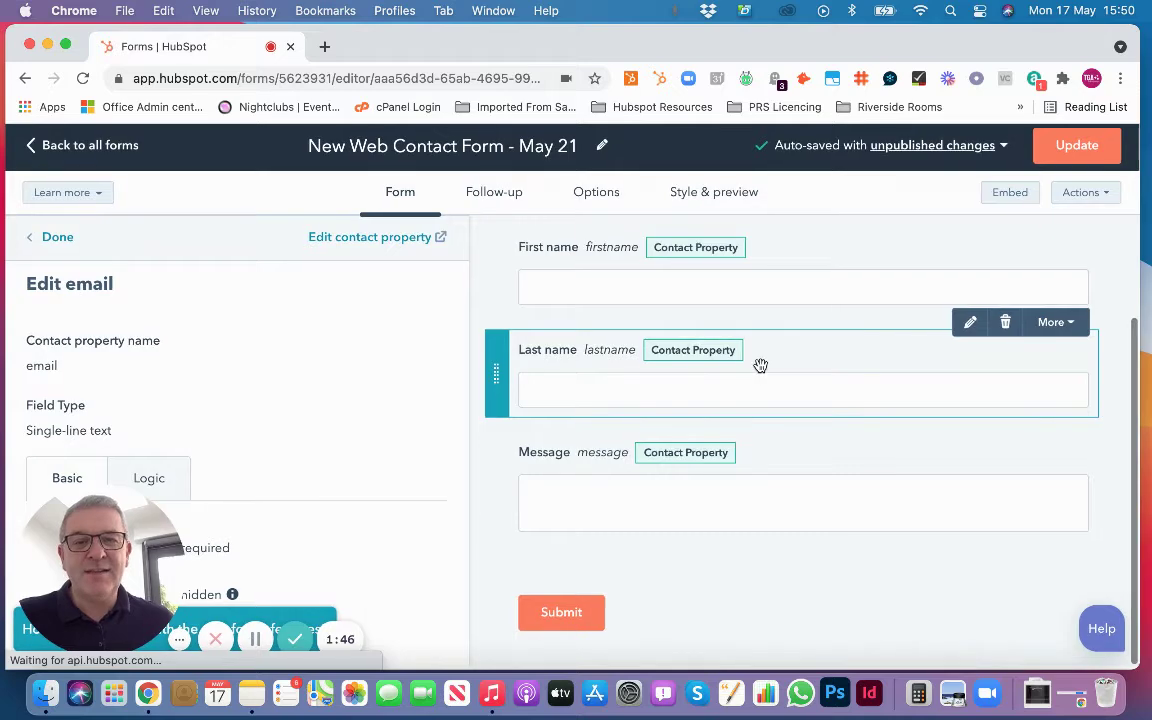
scroll(760, 366, up, 2)
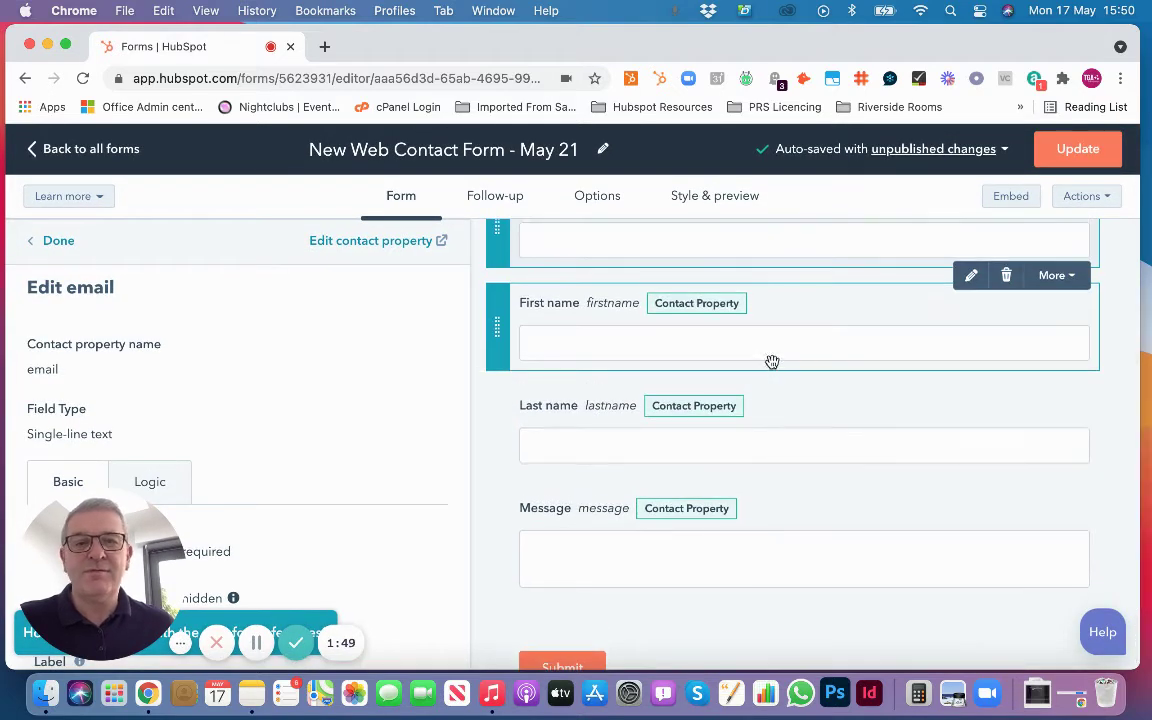
scroll(766, 360, up, 2)
scroll(410, 391, down, 2)
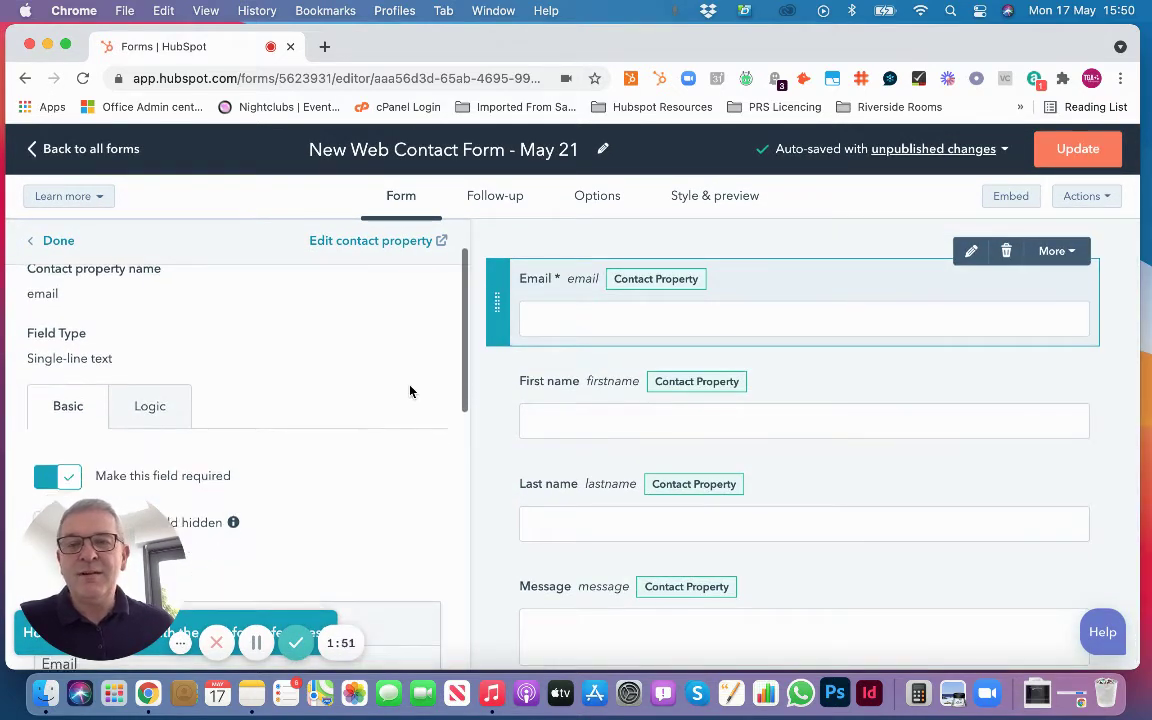
scroll(410, 391, up, 1)
scroll(410, 391, down, 2)
scroll(409, 391, up, 3)
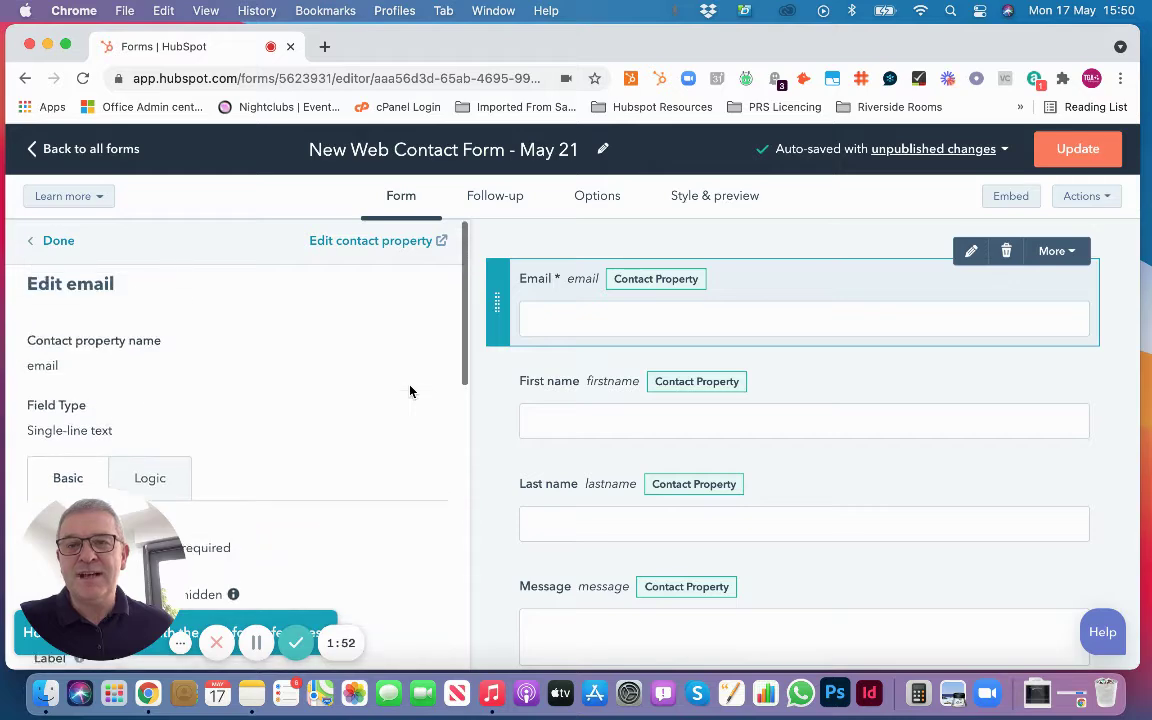
click(55, 240)
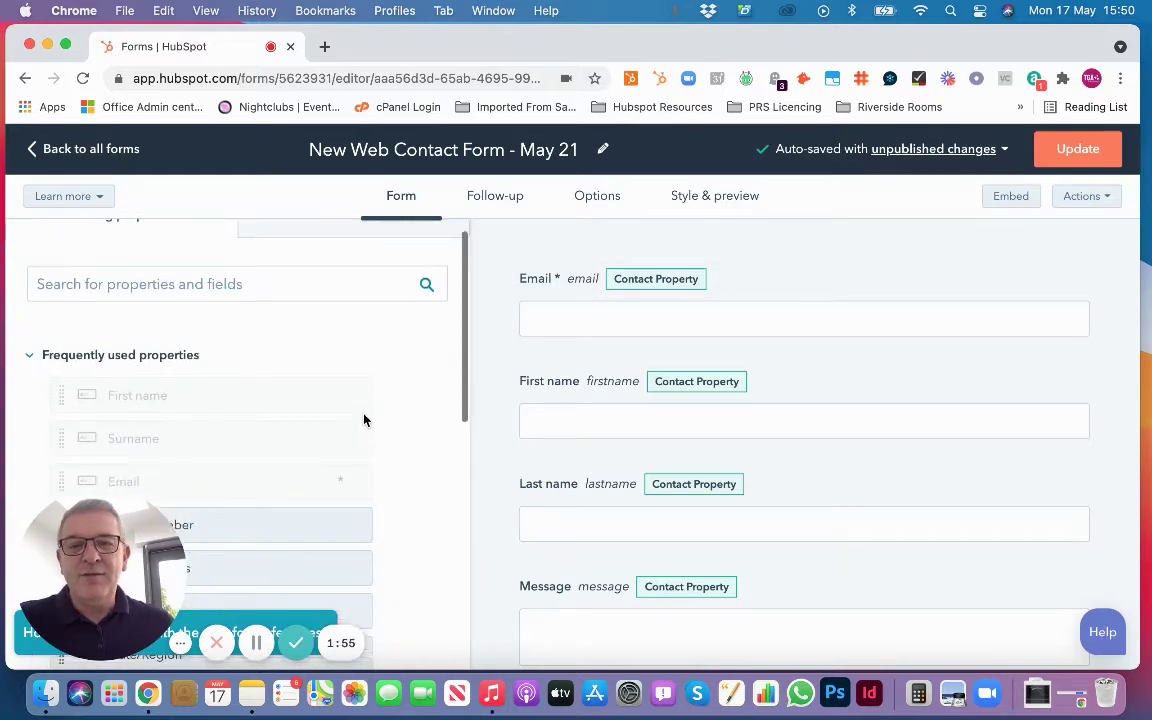
Examine the existing properties available for the form, including the expanded Contact Properties group
scroll(363, 414, down, 5)
scroll(363, 414, up, 3)
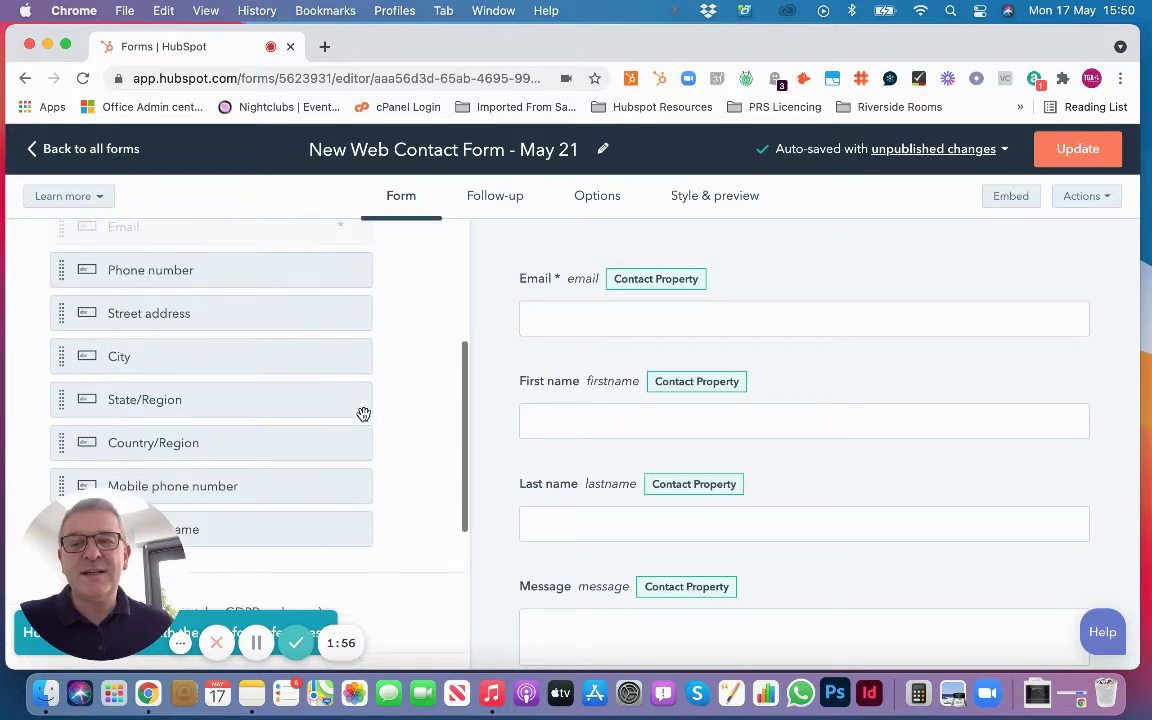
scroll(363, 414, down, 6)
scroll(364, 420, down, 1)
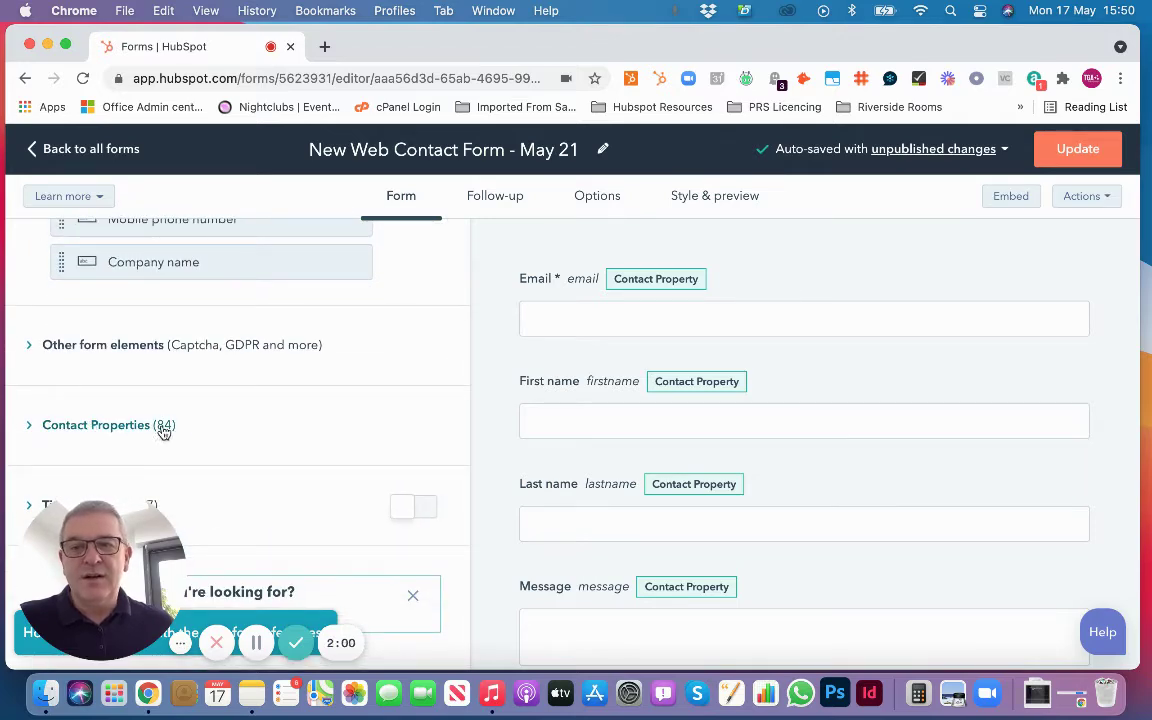
click(212, 432)
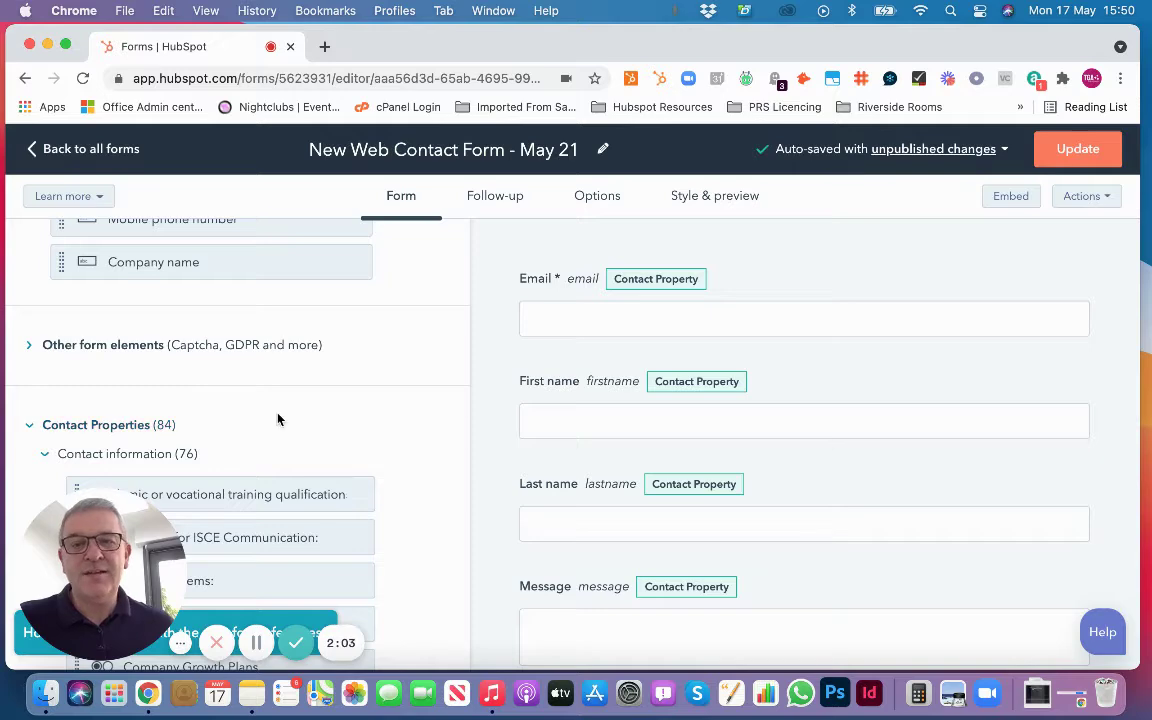
scroll(278, 419, up, 1)
scroll(278, 419, up, 8)
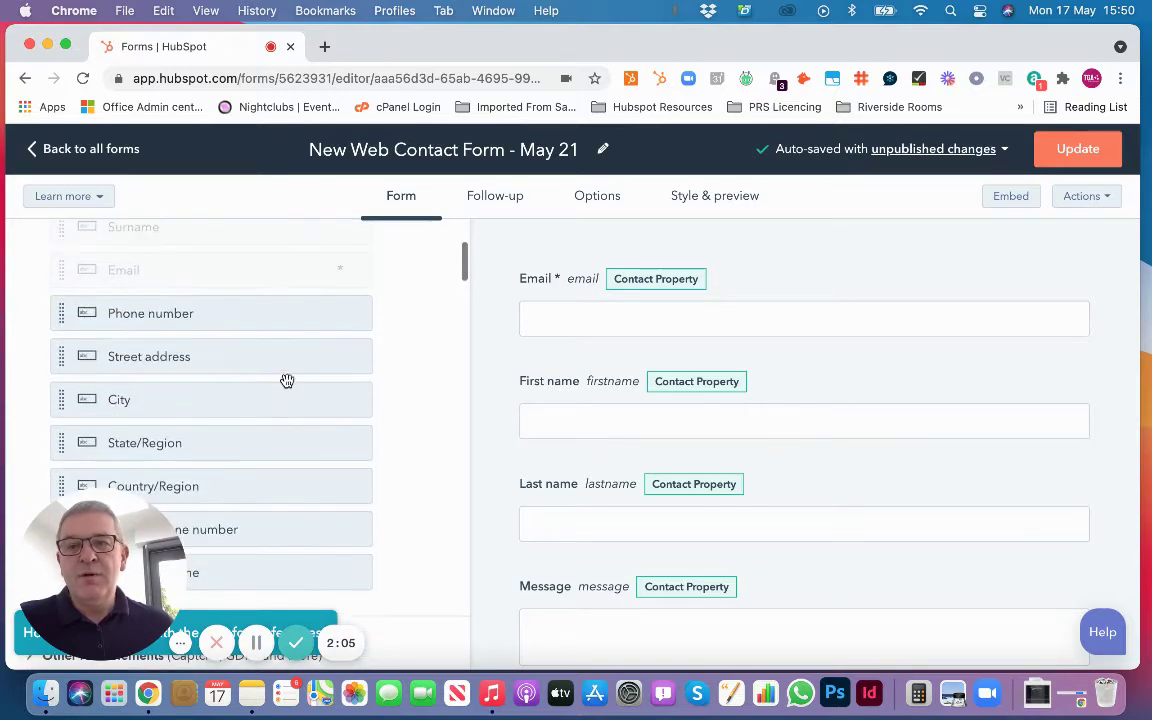
scroll(285, 357, up, 2)
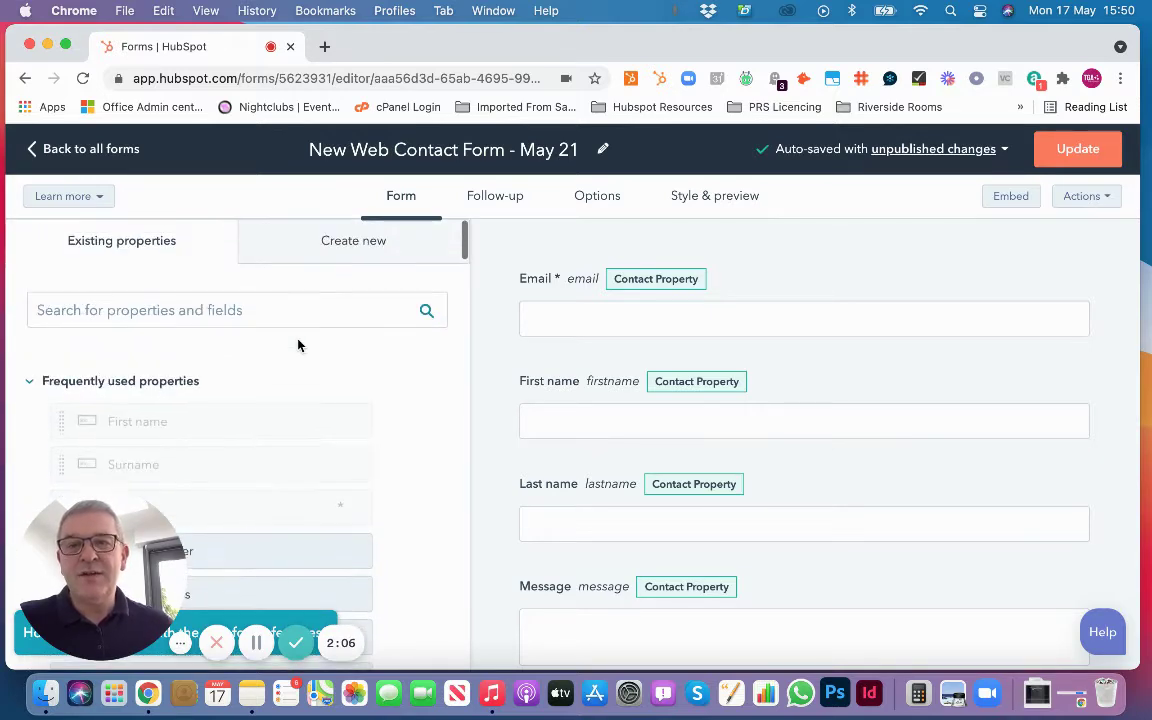
Bring up the options for creating new form fields and examine the available field types
click(350, 263)
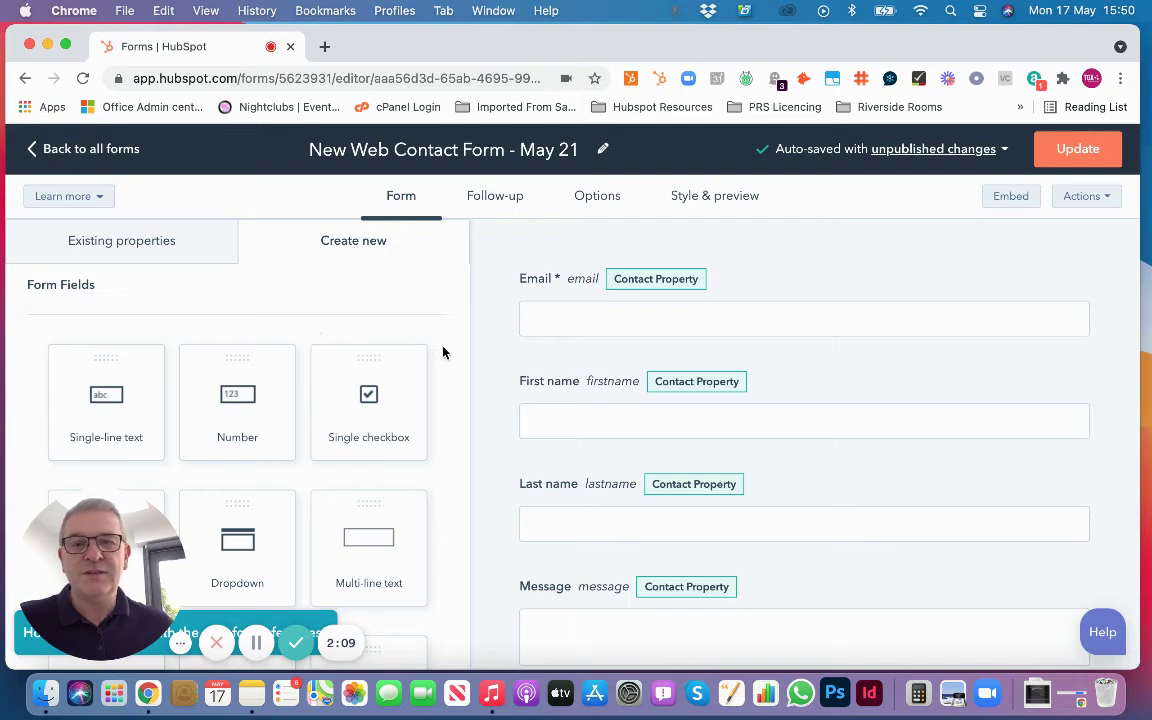
scroll(442, 352, down, 2)
scroll(443, 352, down, 2)
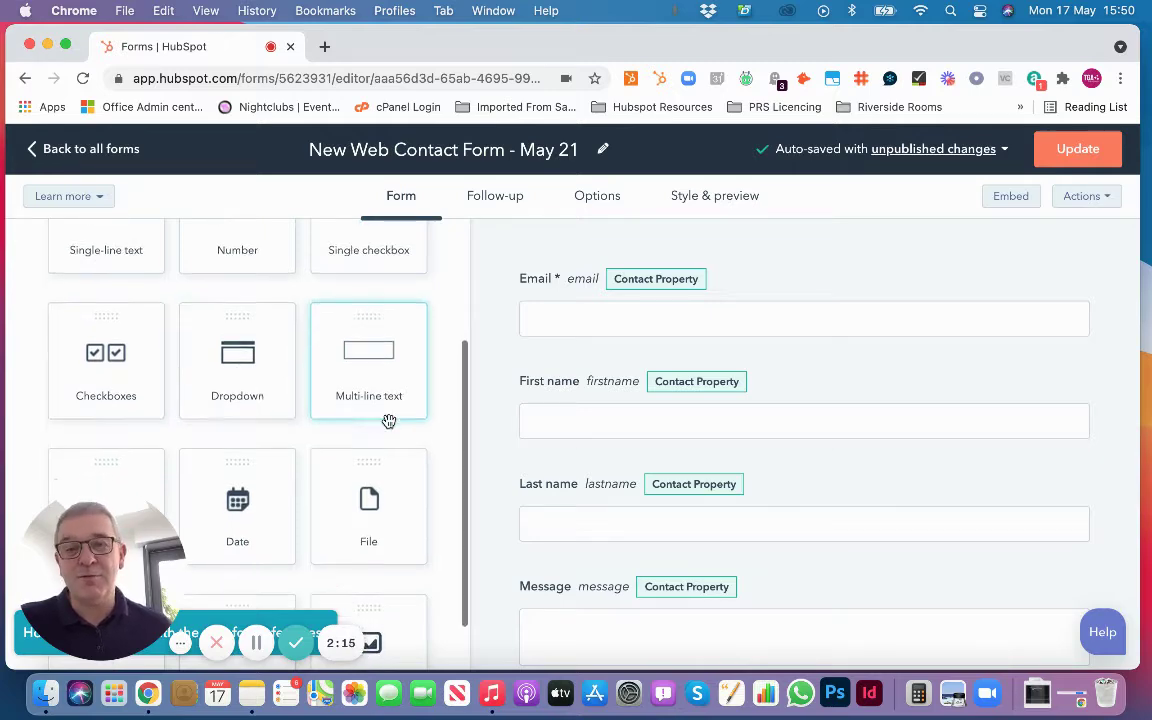
scroll(380, 425, down, 2)
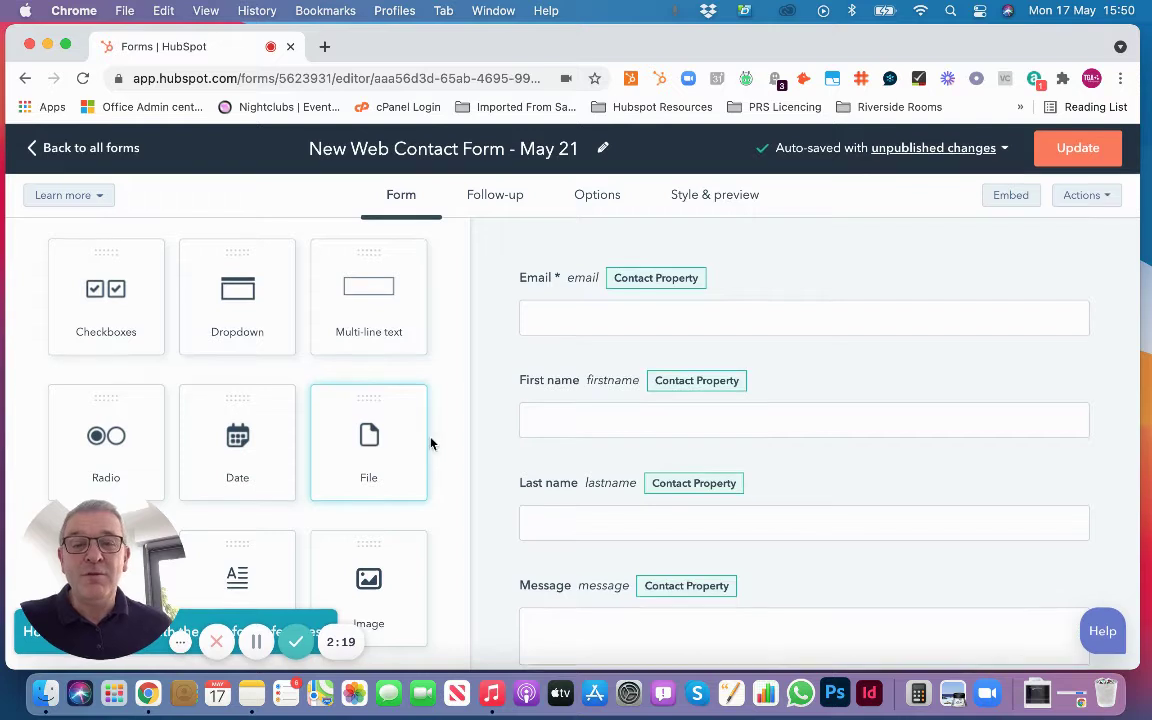
mouse_move(138, 536)
drag(138, 536, 779, 455)
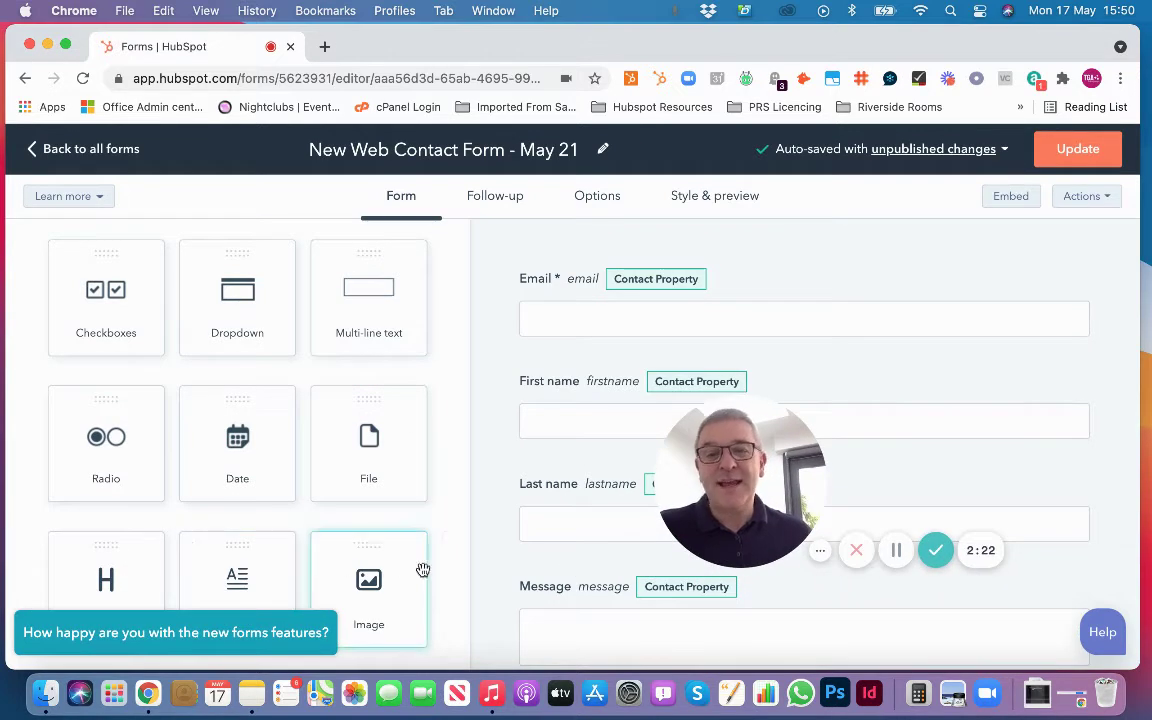
drag(745, 470, 150, 530)
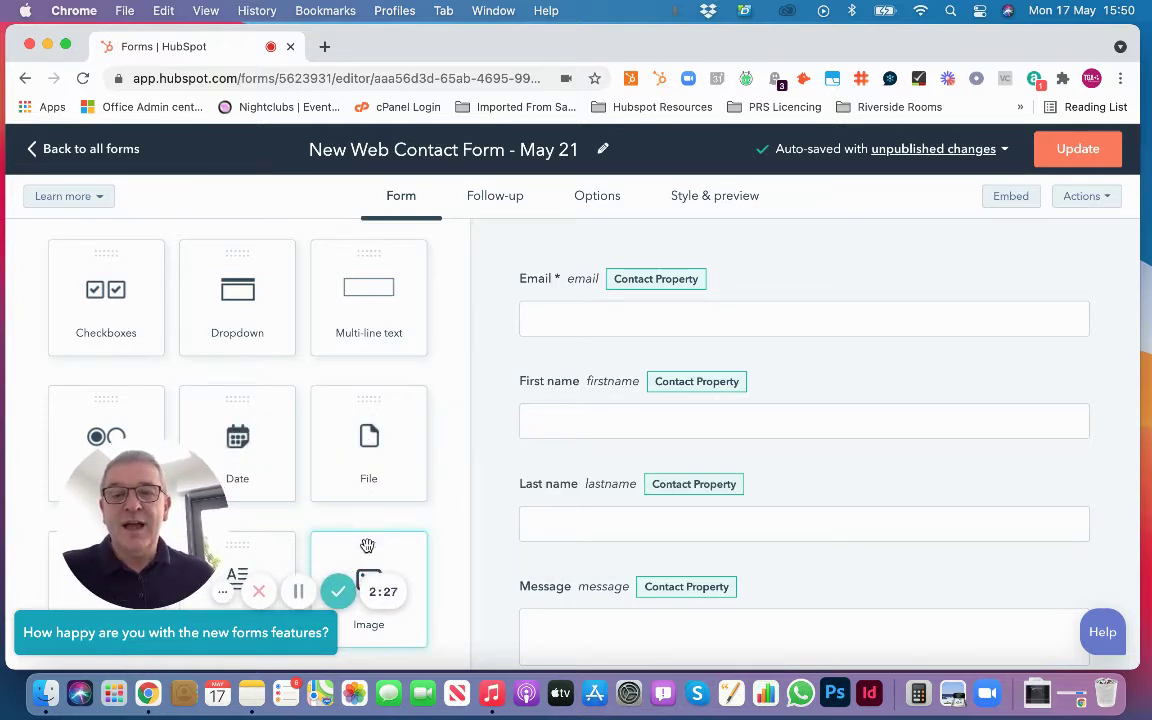
Add a new date field to the form as a contact property labelled Start Date in the Contact information group
drag(262, 447, 527, 496)
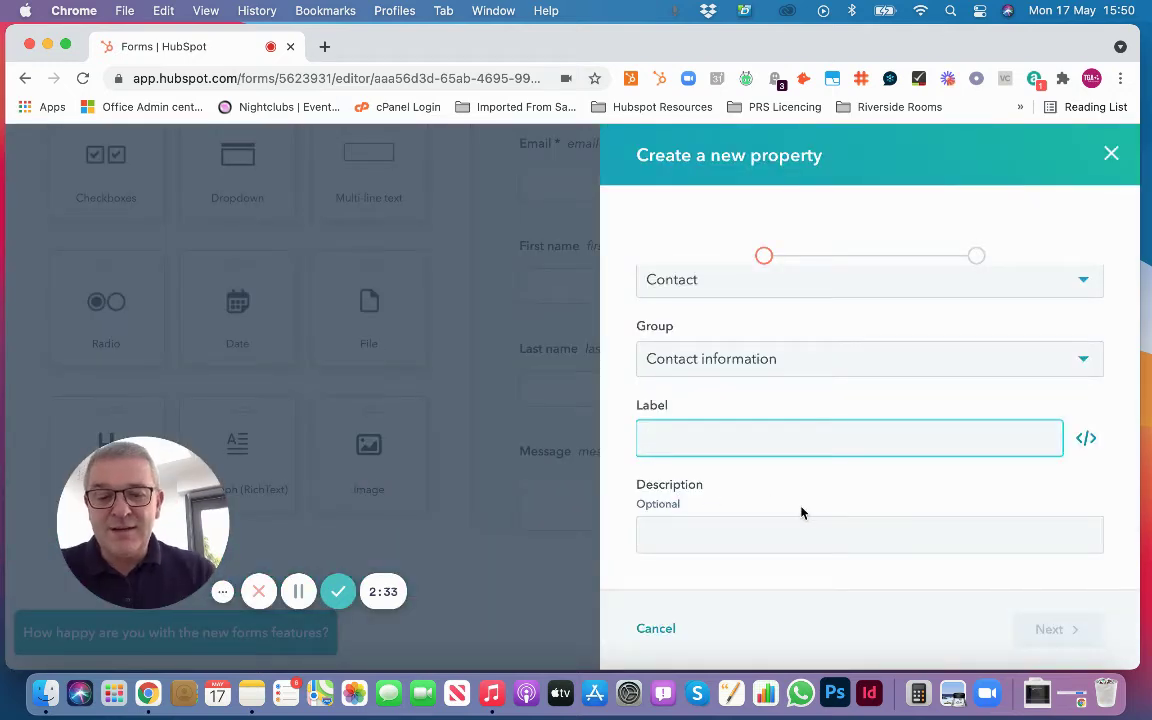
text(Start Date)
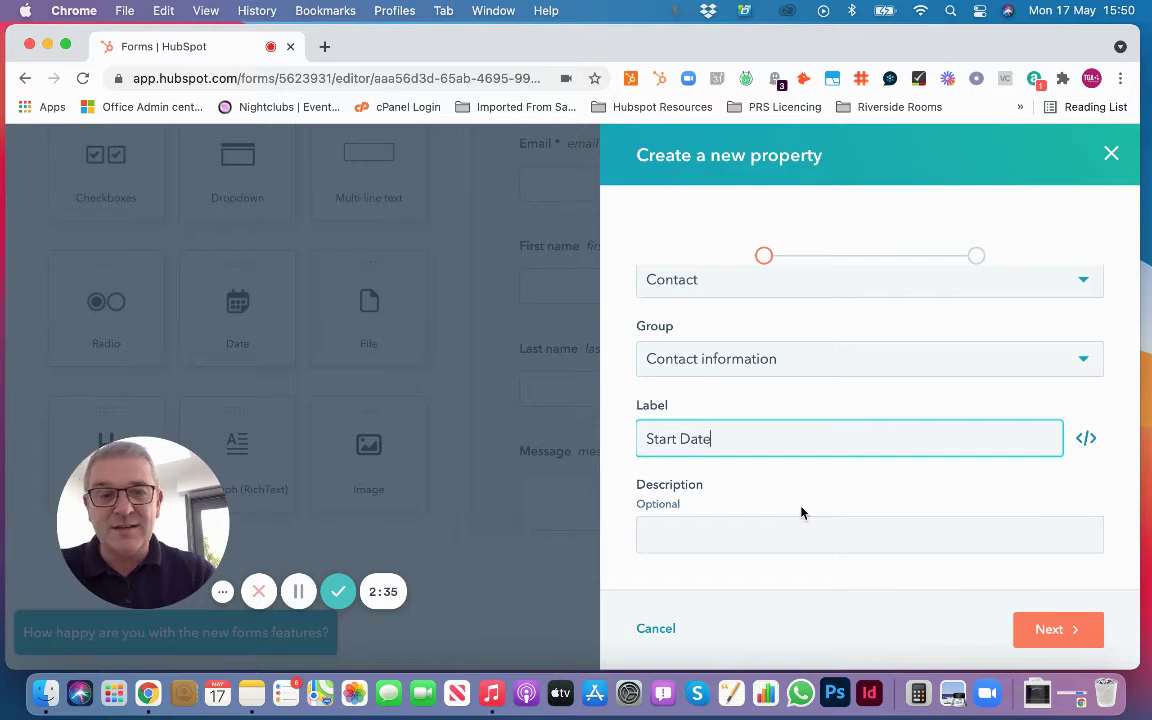
click(712, 540)
click(717, 286)
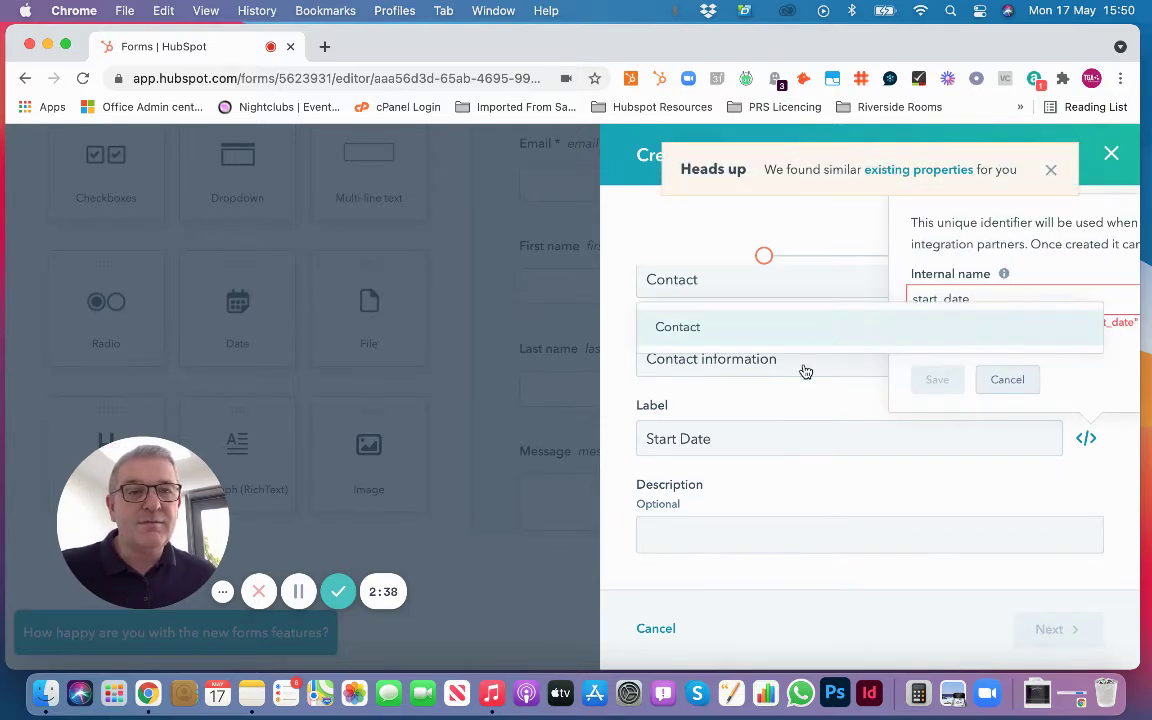
click(800, 366)
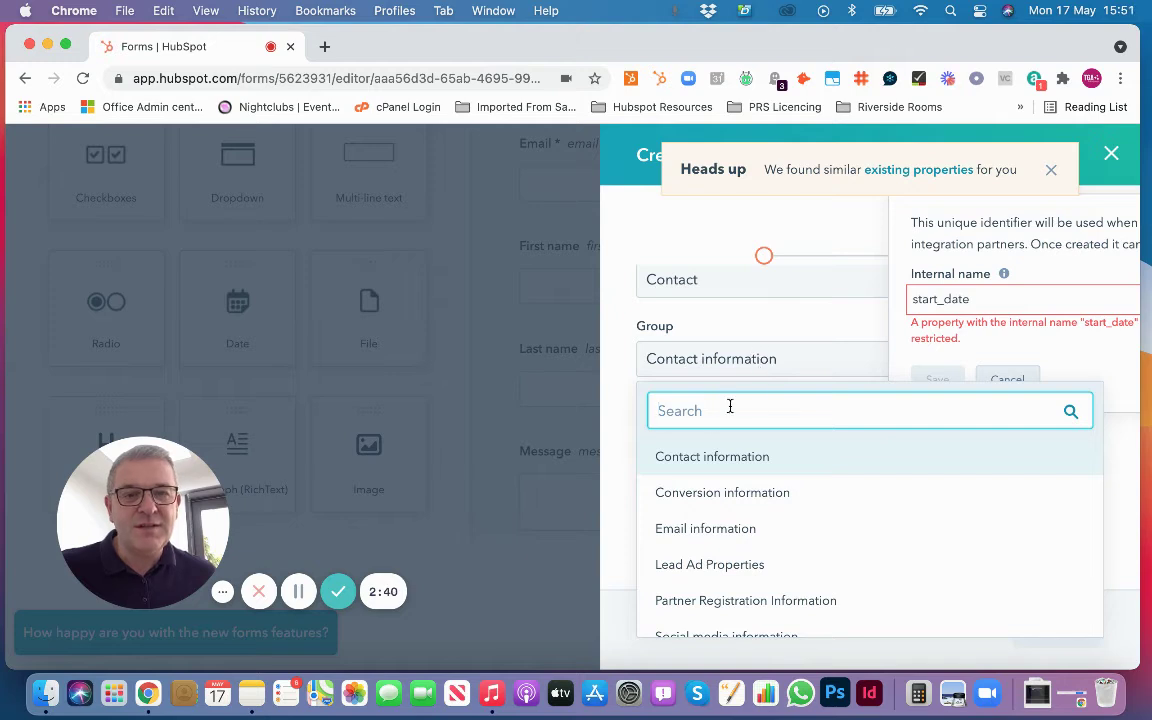
click(714, 458)
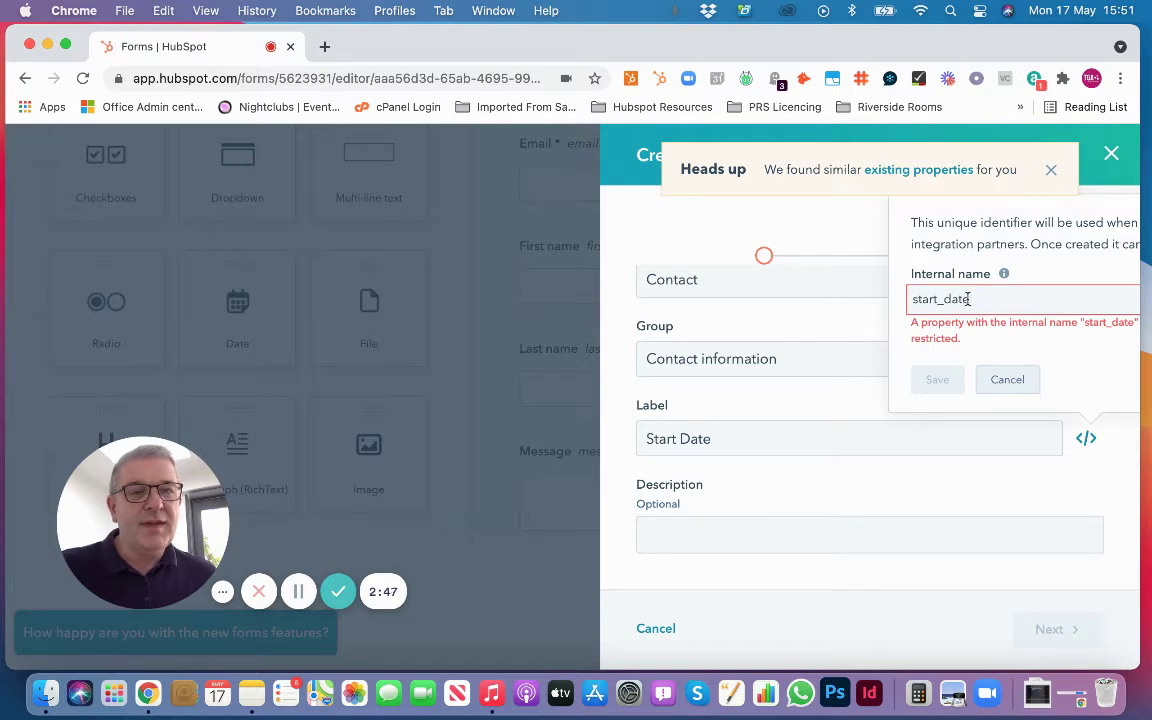
Set the Start Date property's internal name to startdatetest and create the property
drag(968, 298, 898, 306)
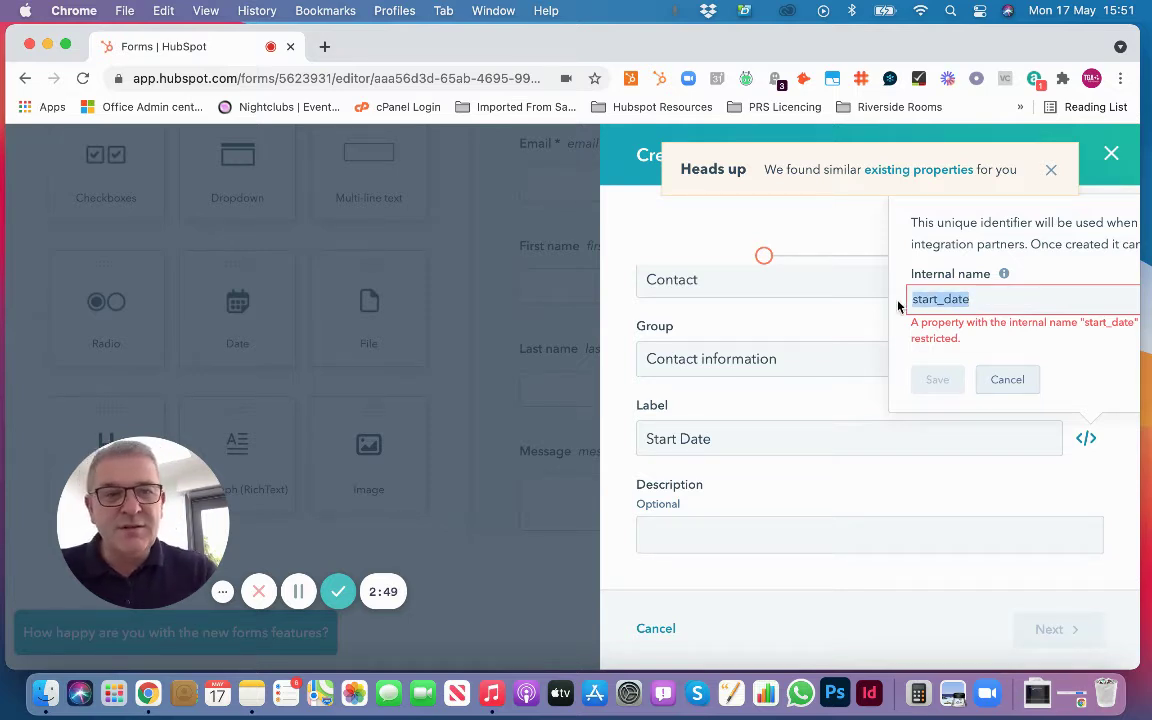
text(startdatete)
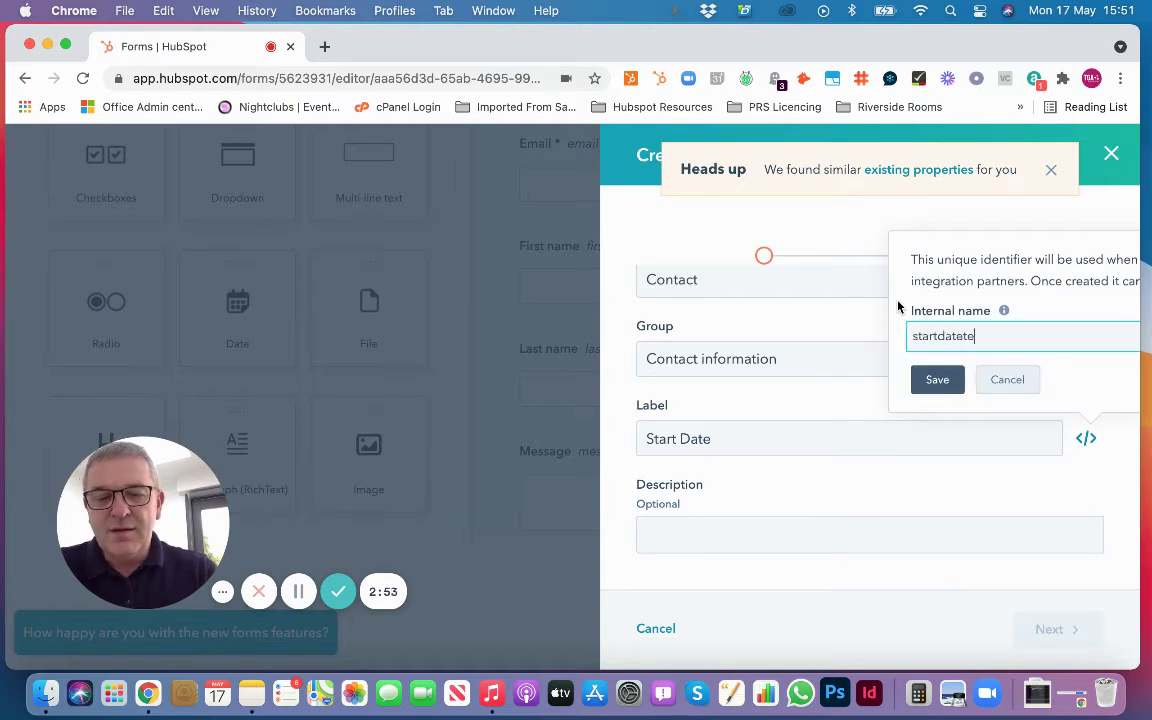
text(st)
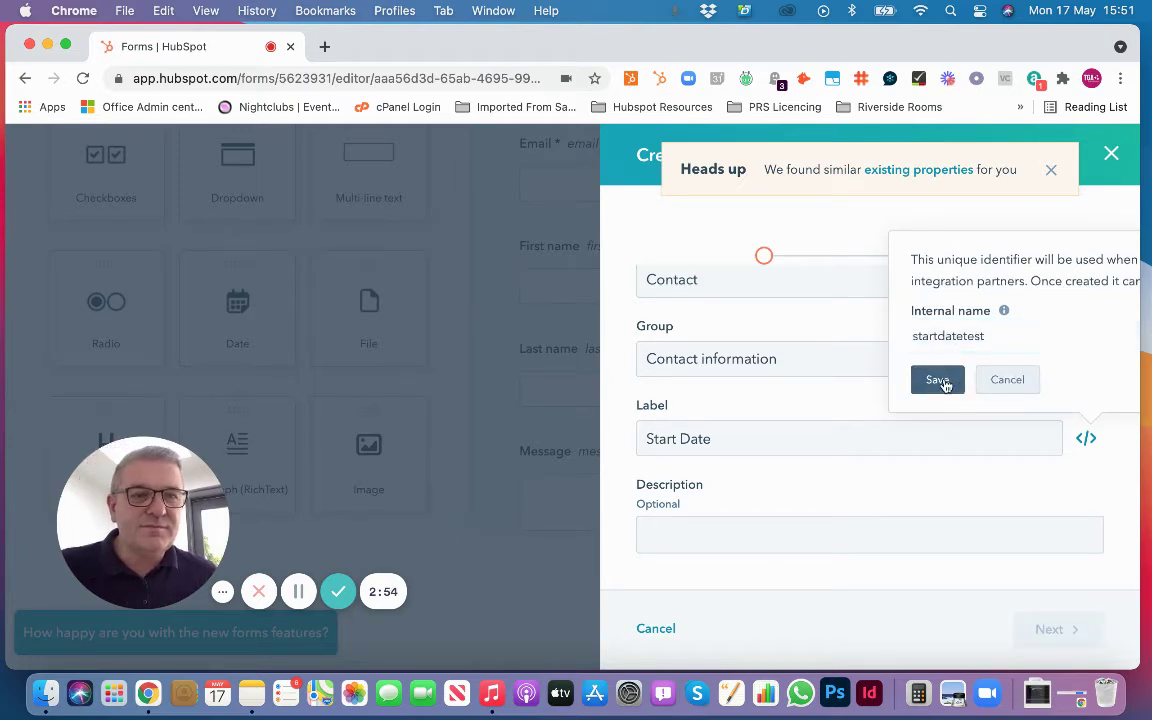
click(950, 381)
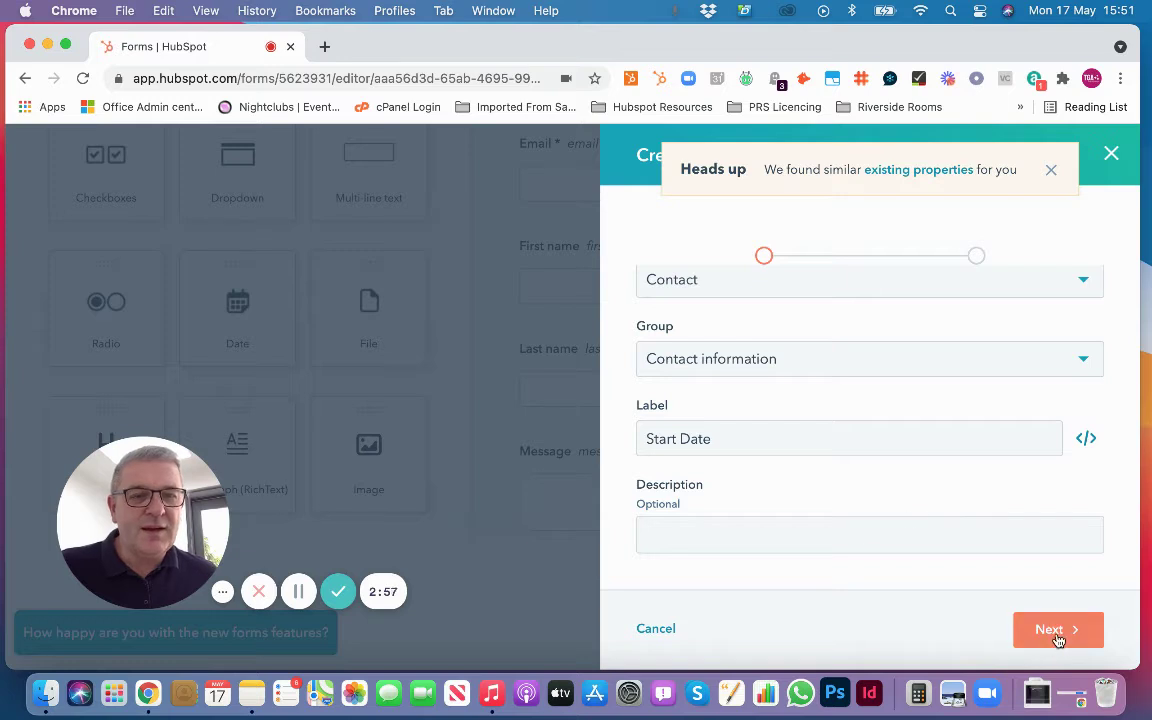
click(1056, 631)
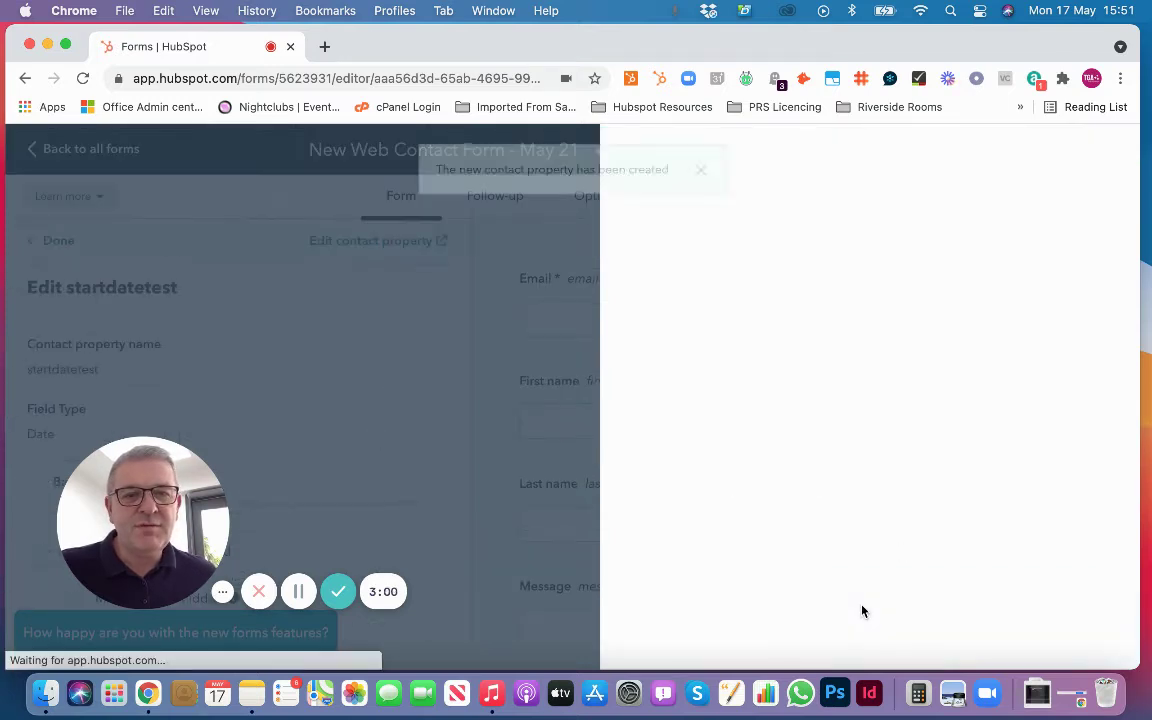
scroll(862, 608, down, 3)
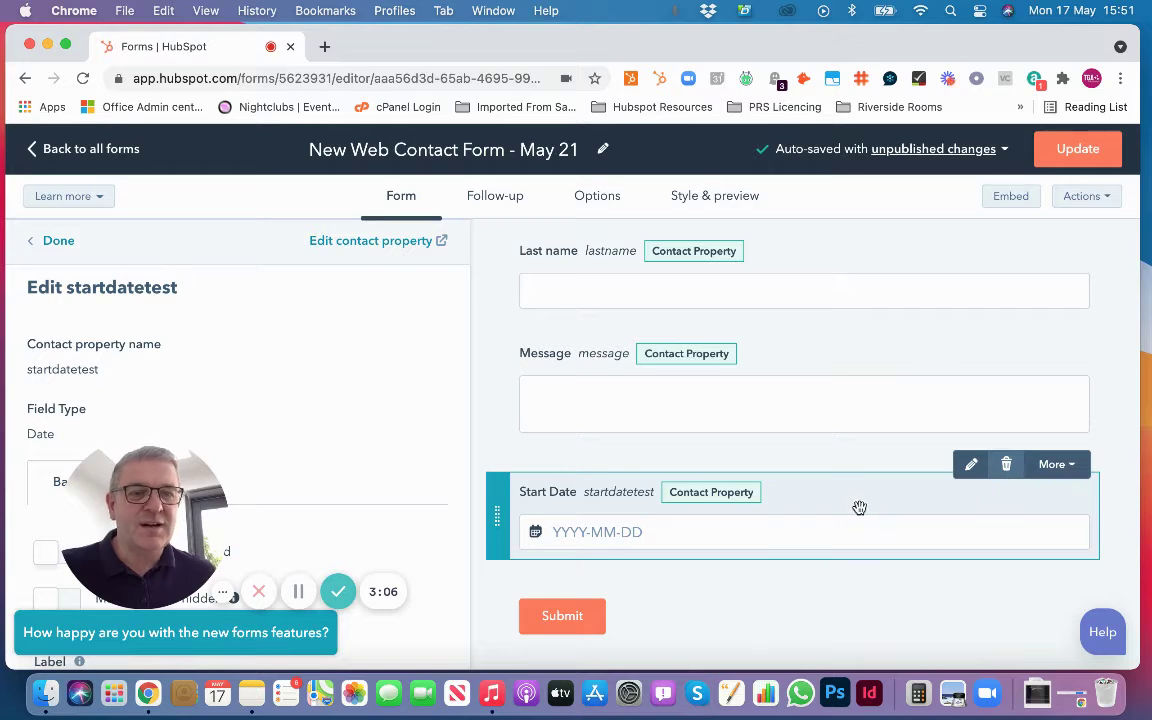
scroll(838, 473, up, 2)
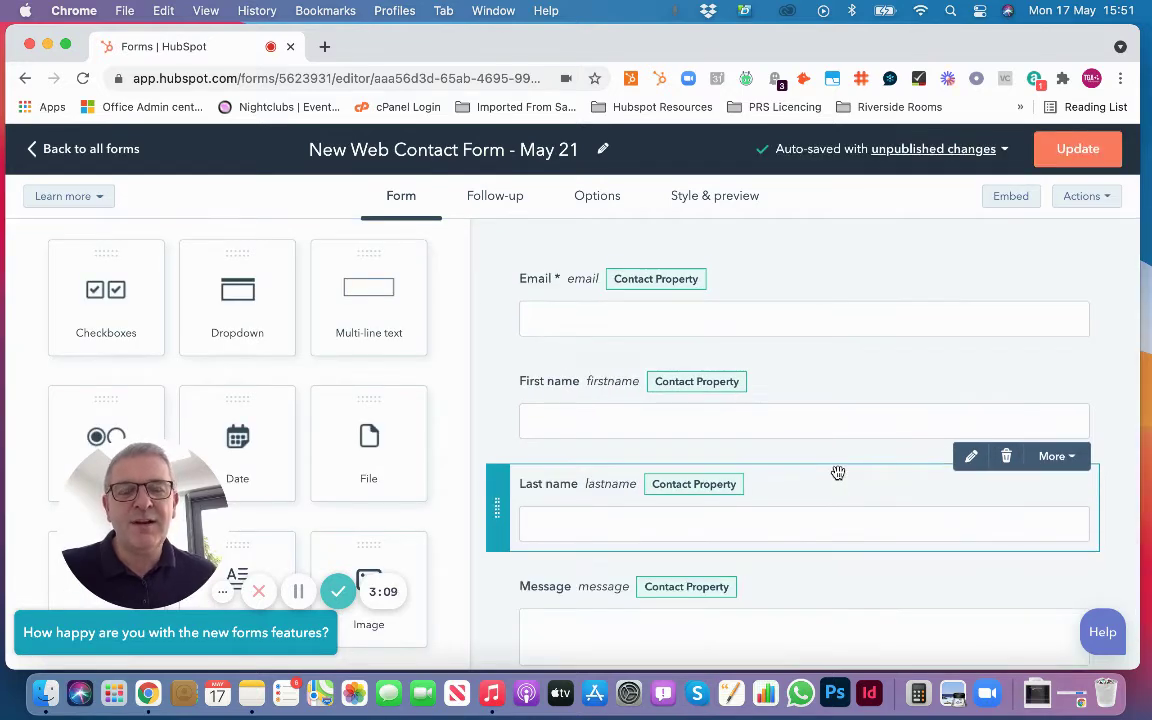
Create and save a follow-up email with the subject "Automatic Response" and the body "Test Text Here"
click(494, 206)
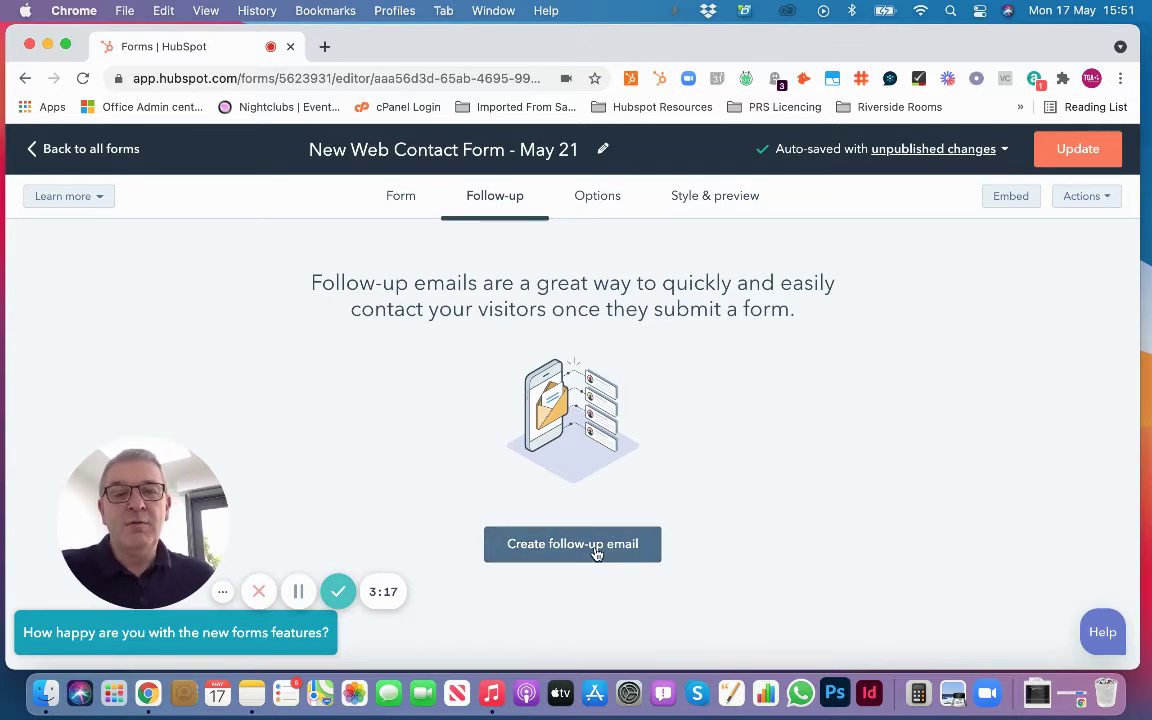
click(595, 548)
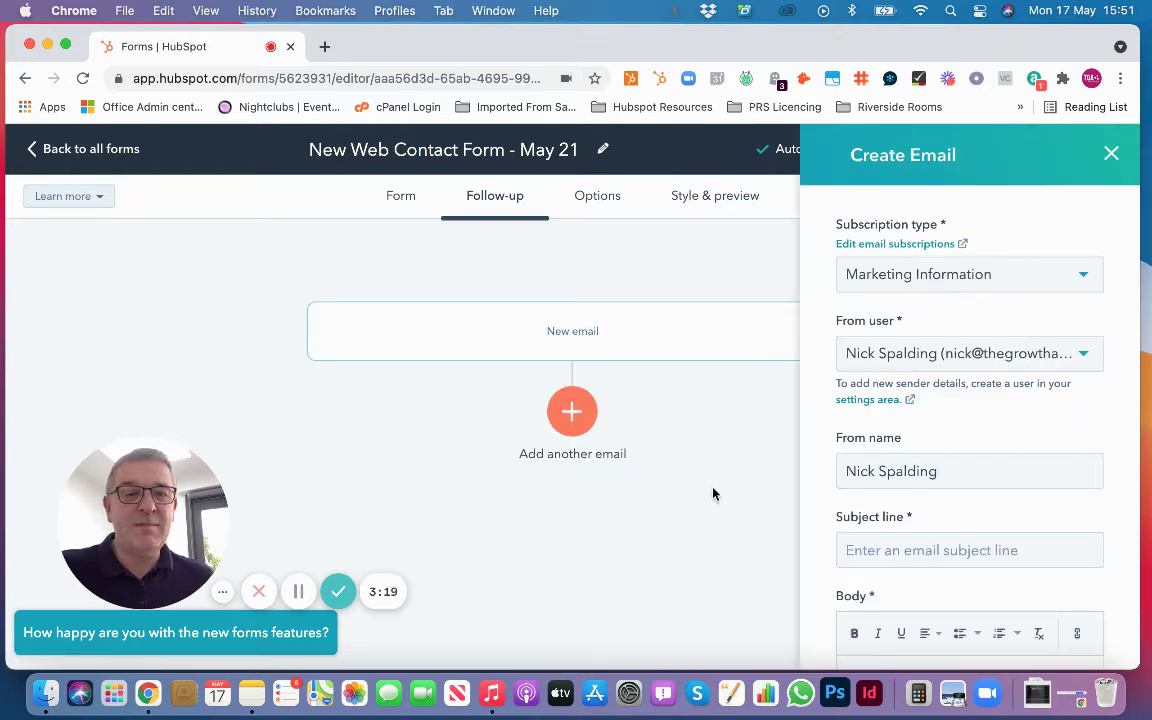
scroll(965, 445, down, 1)
scroll(965, 445, down, 3)
click(874, 381)
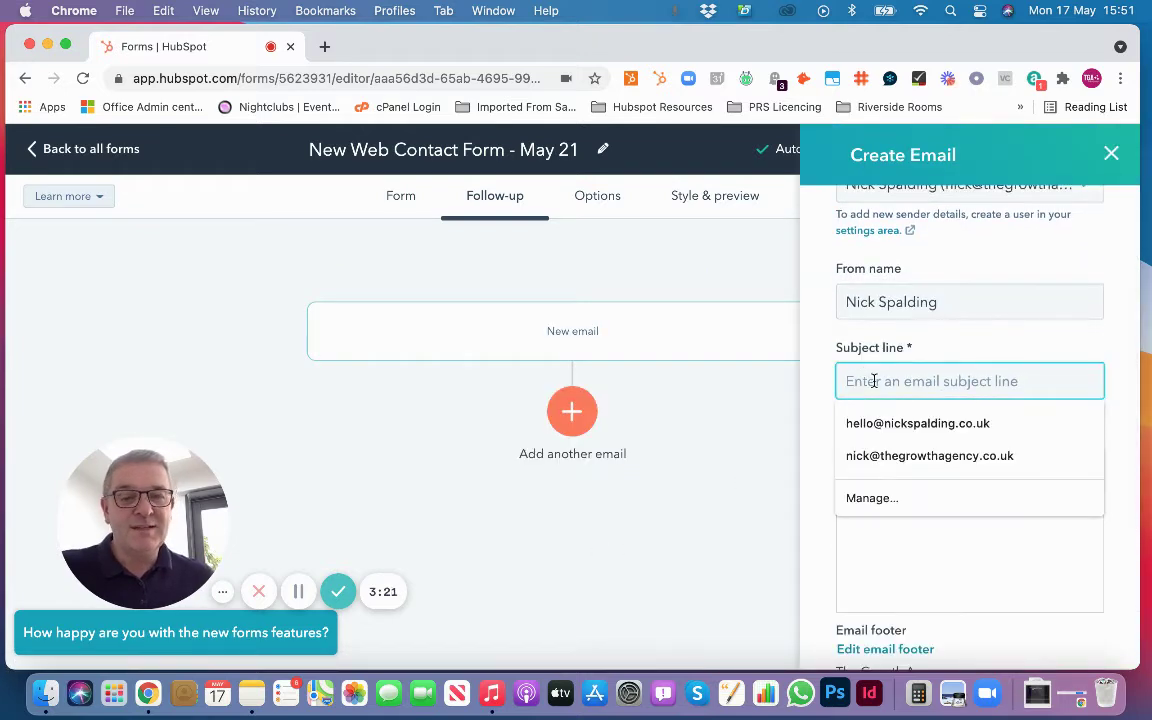
text(Automatic Response)
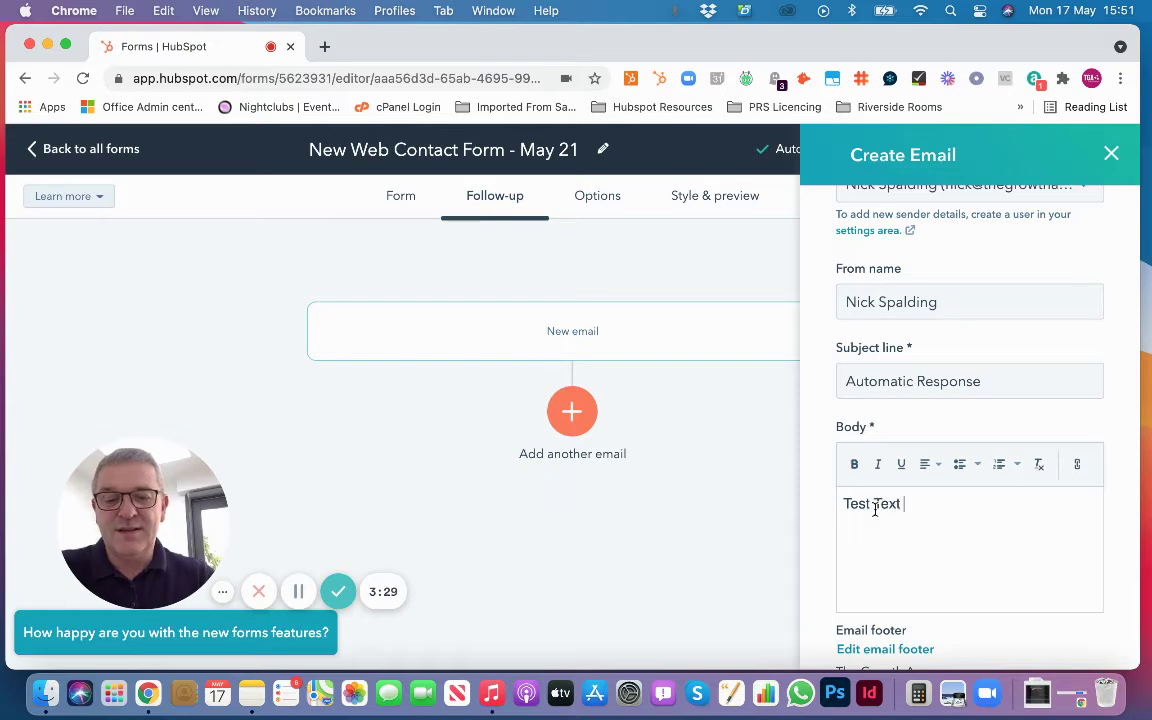
scroll(1091, 571, down, 3)
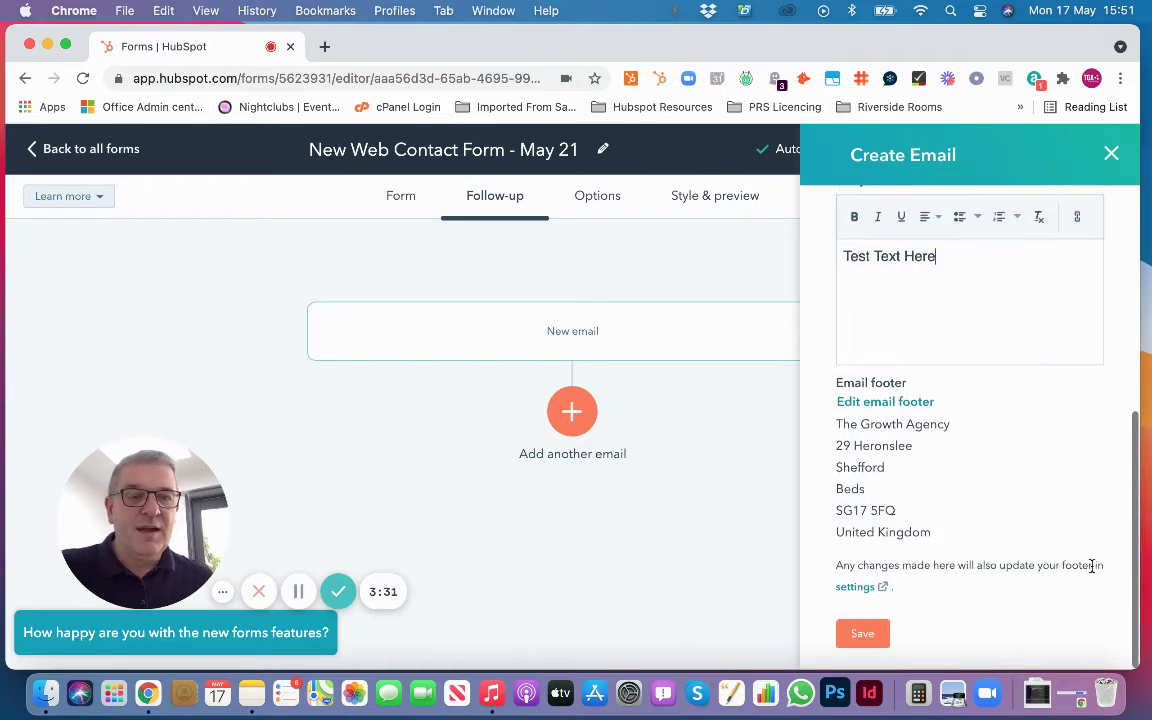
click(878, 633)
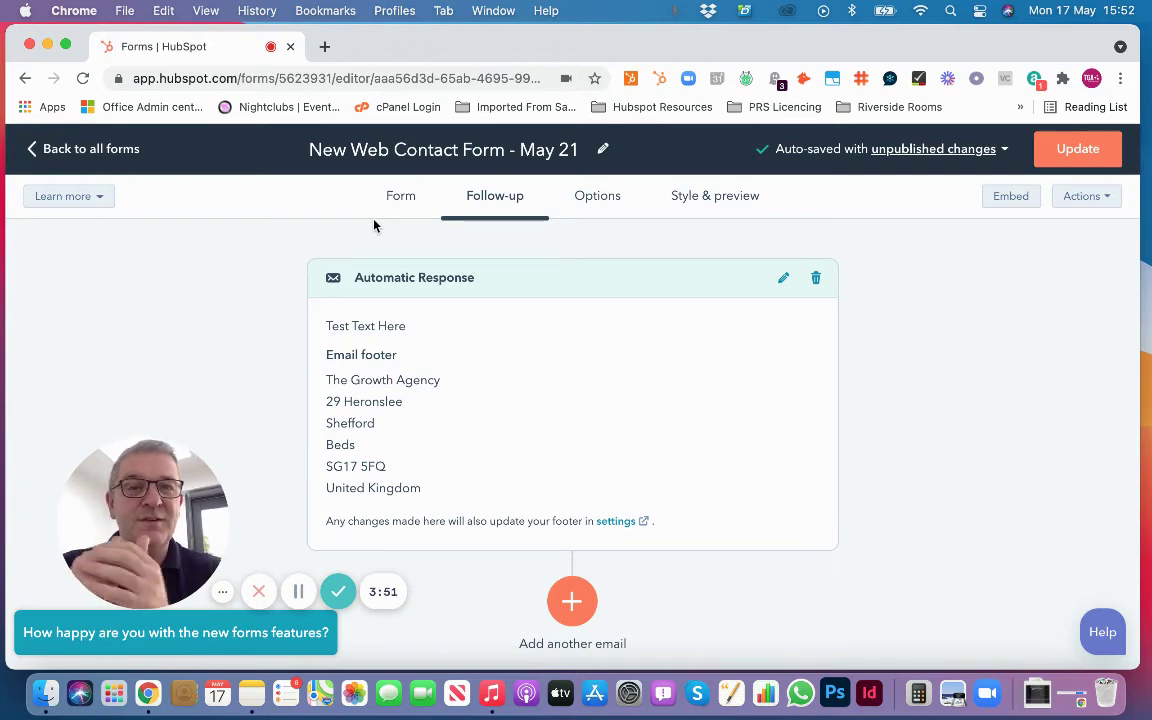
Open the form's options and examine the settings for what happens after a visitor submits it
click(596, 202)
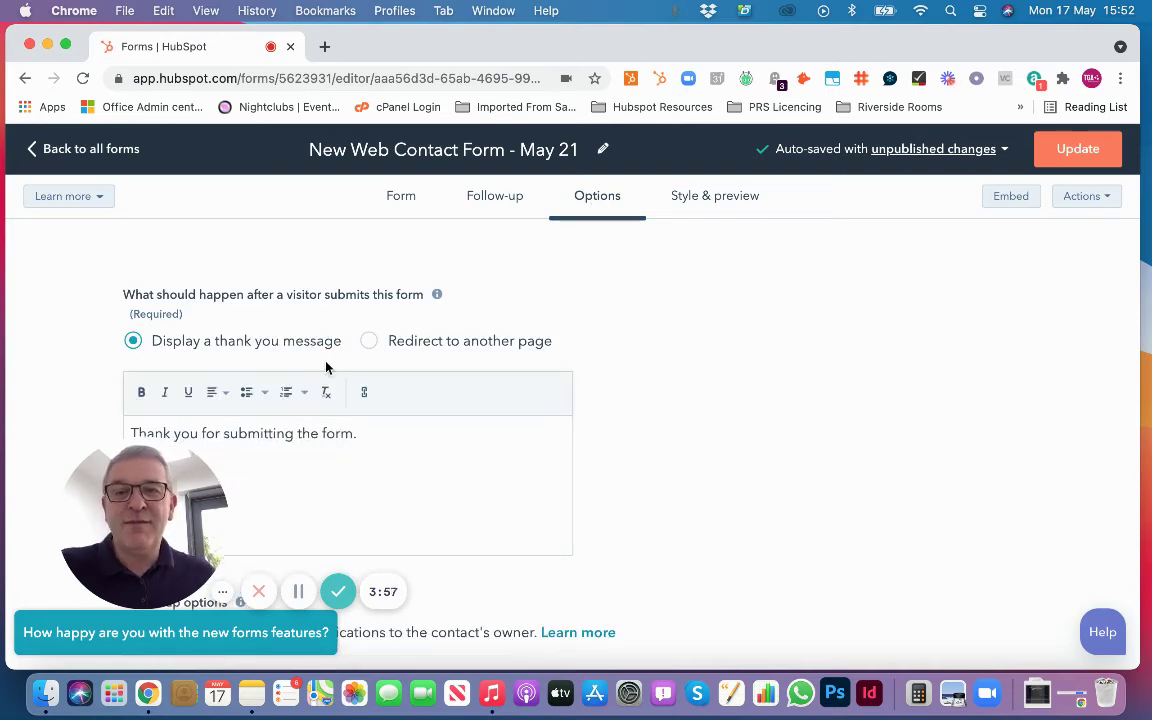
scroll(325, 367, down, 3)
scroll(344, 240, up, 1)
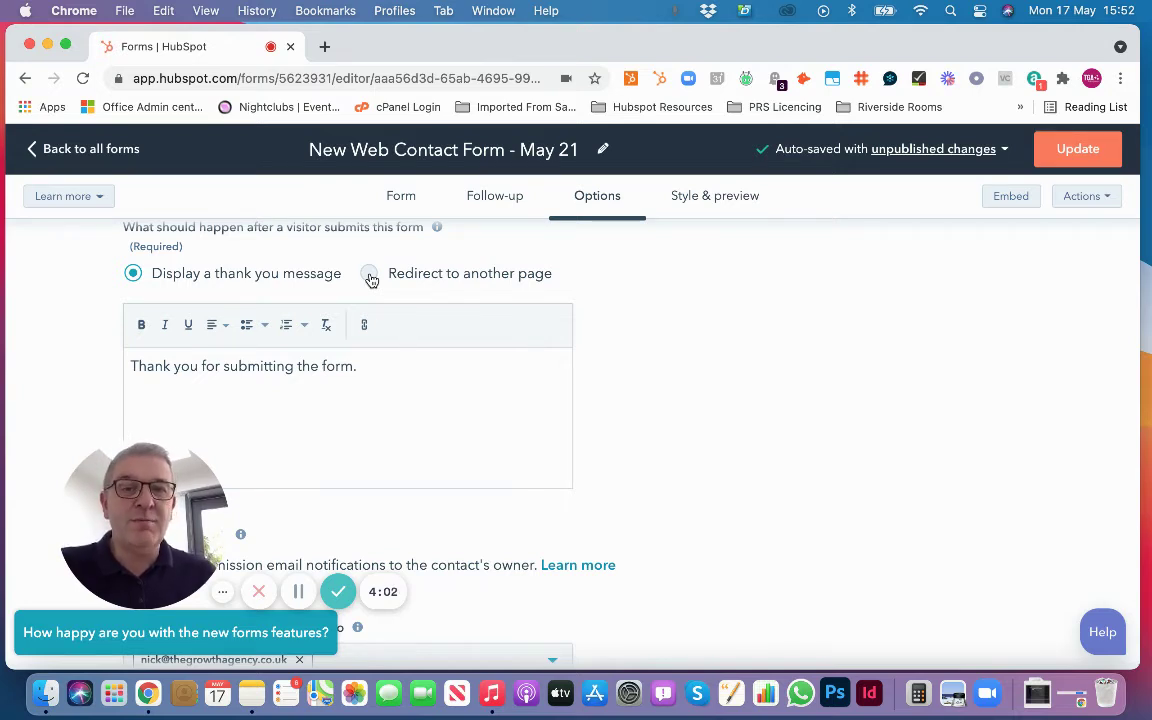
Try redirecting visitors to another page after submission, look through the available locations, and switch back to displaying a thank you message
click(370, 276)
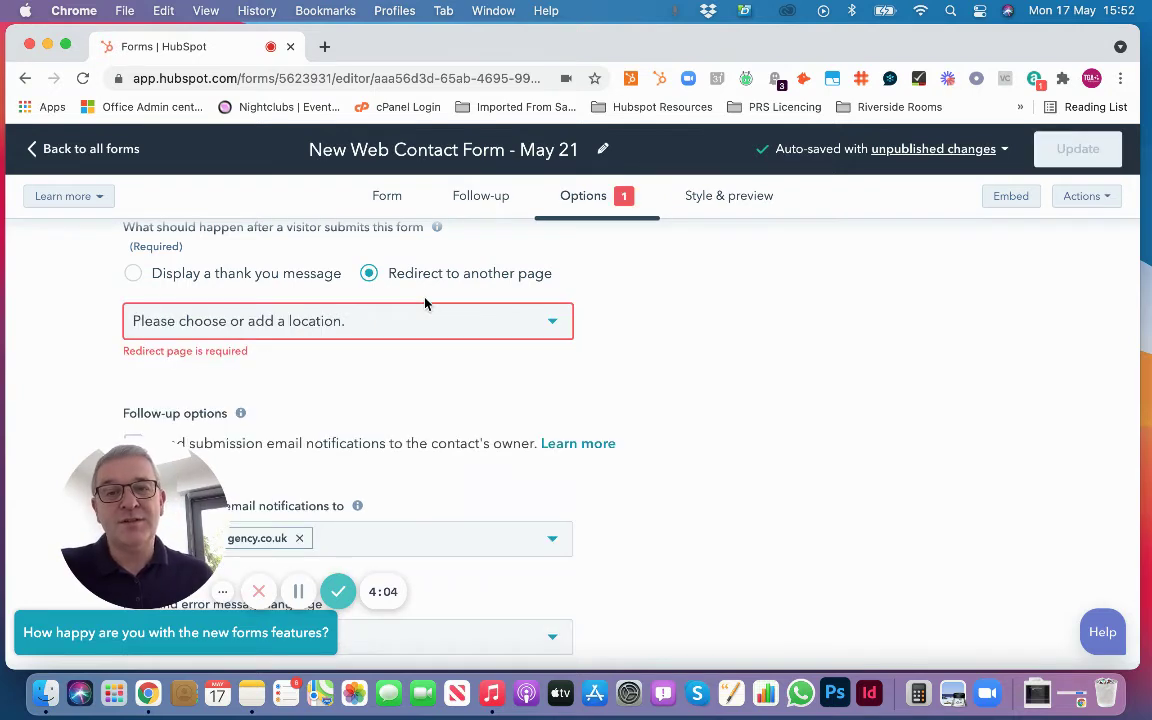
click(479, 333)
scroll(469, 442, down, 1)
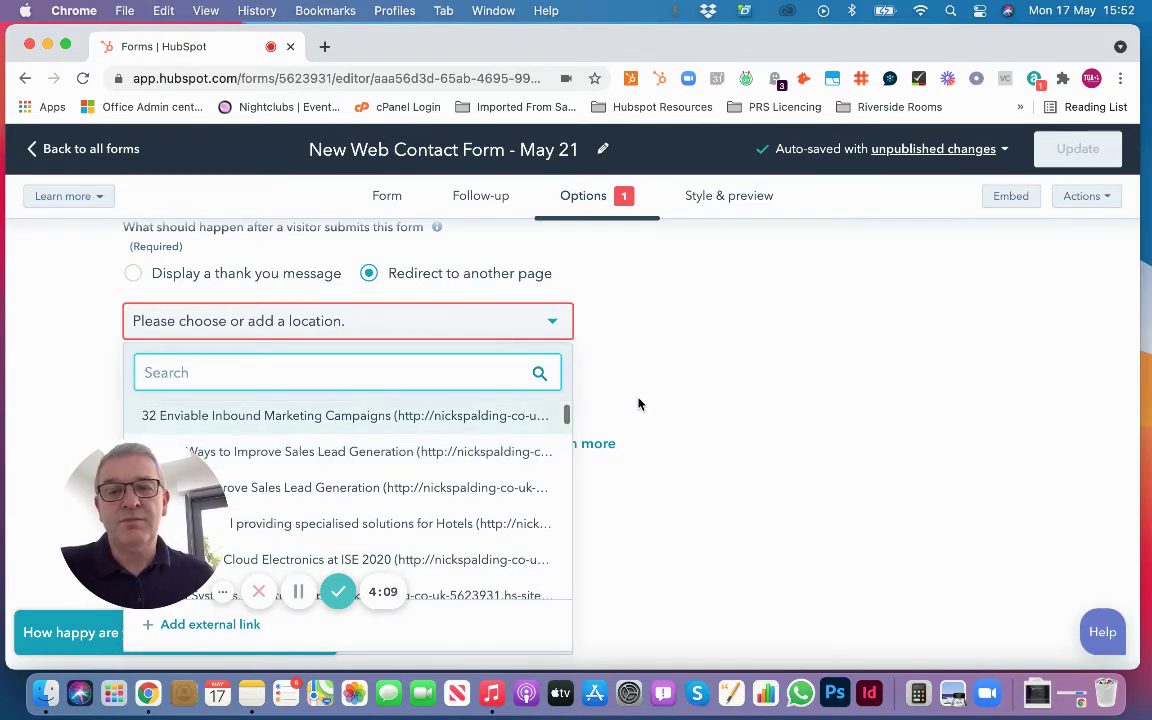
click(590, 412)
scroll(314, 327, down, 2)
scroll(317, 332, up, 2)
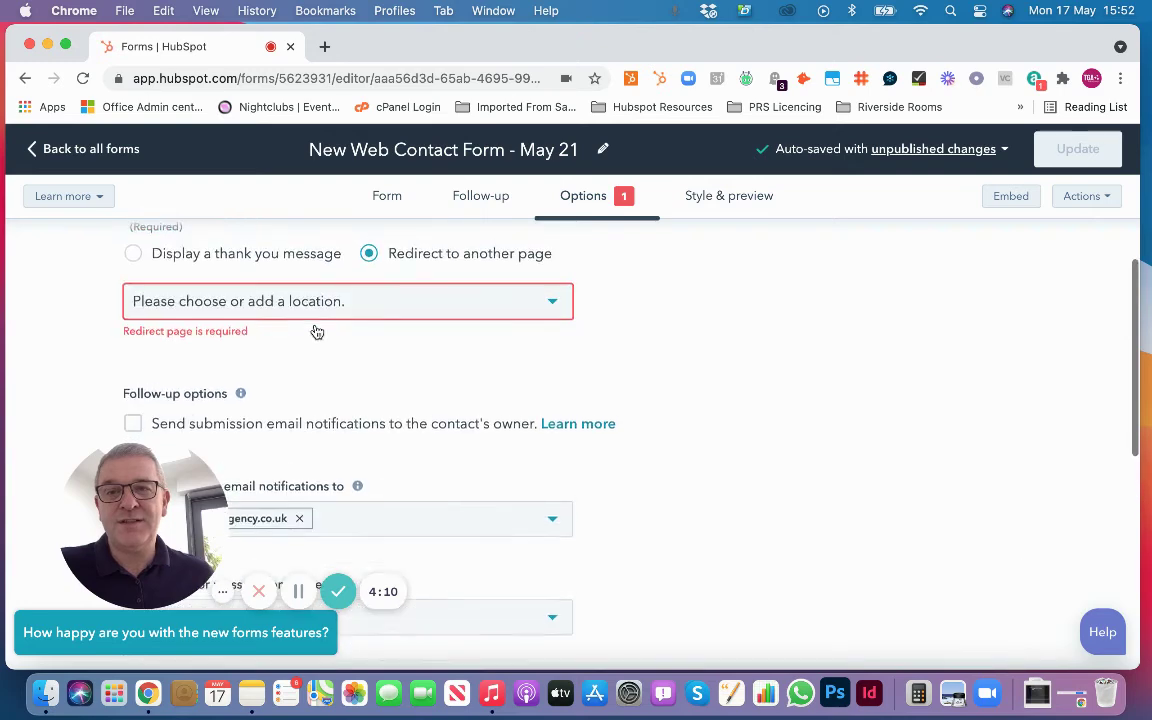
click(133, 291)
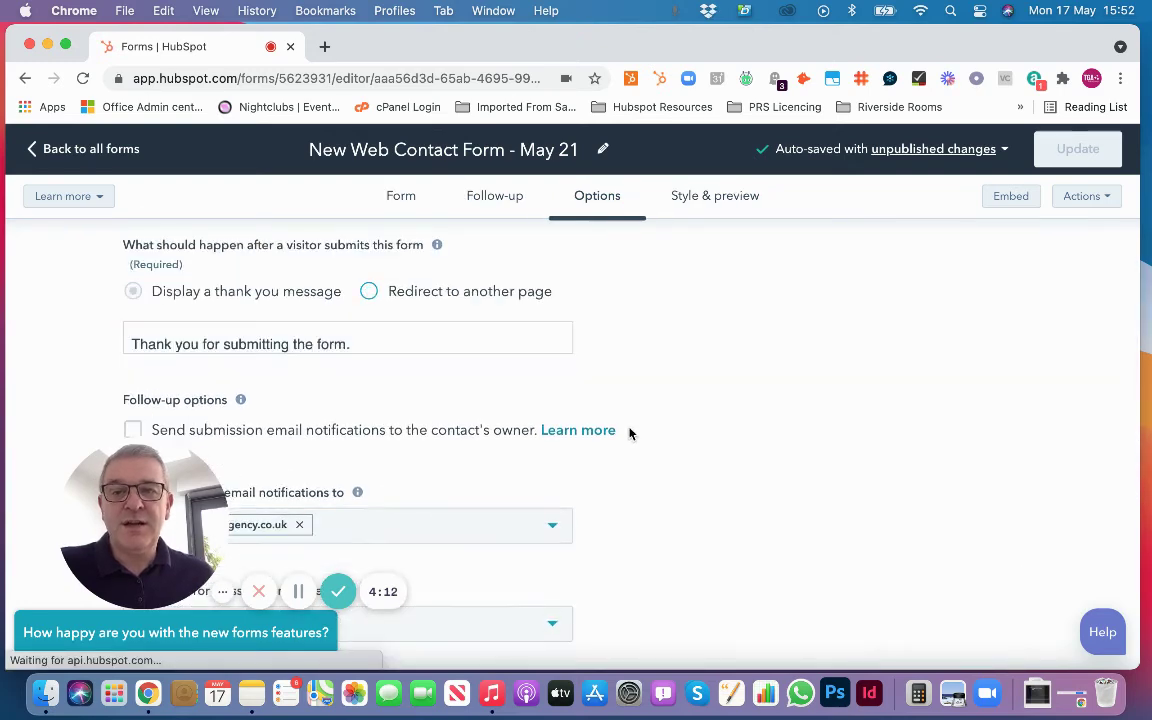
Review the form's notification, language and contact creation options, and turn on the link to reset the form
scroll(629, 434, down, 2)
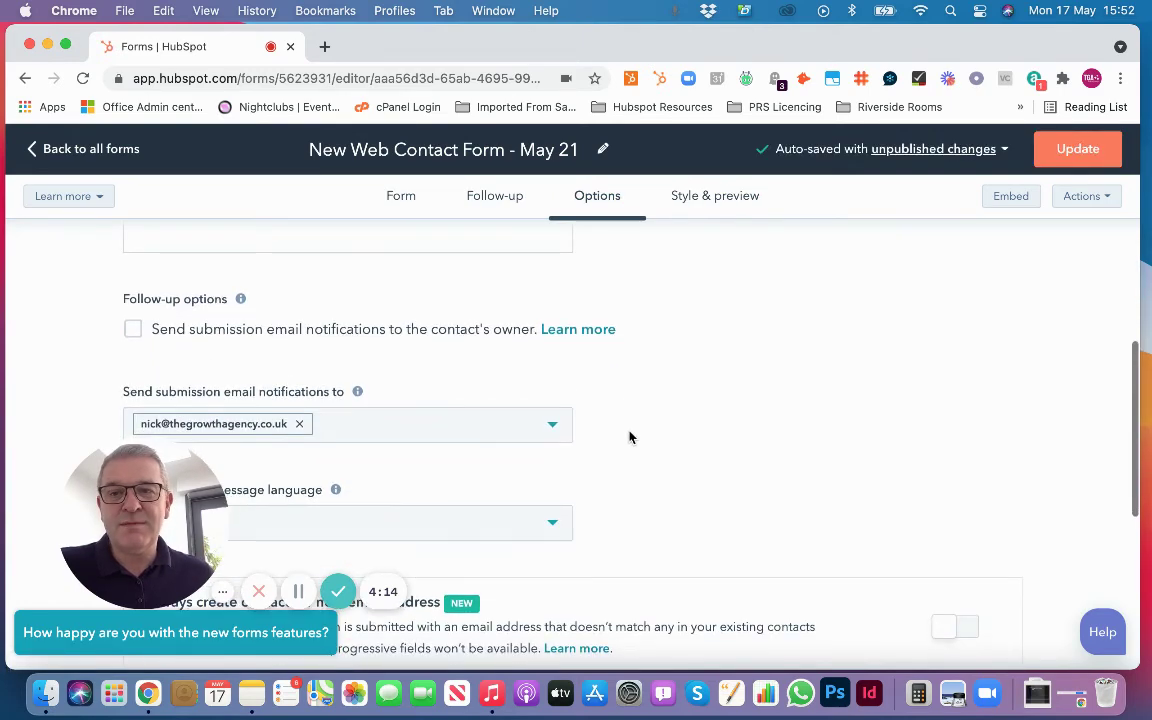
scroll(629, 437, up, 1)
scroll(629, 437, down, 3)
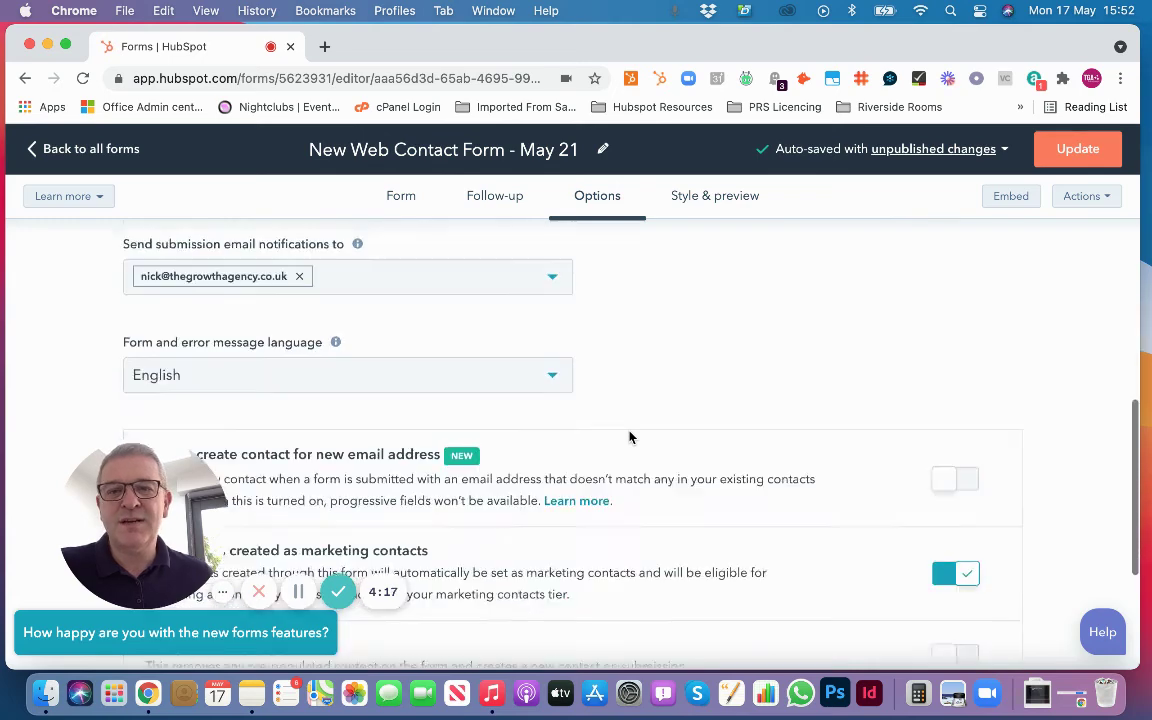
scroll(629, 437, up, 1)
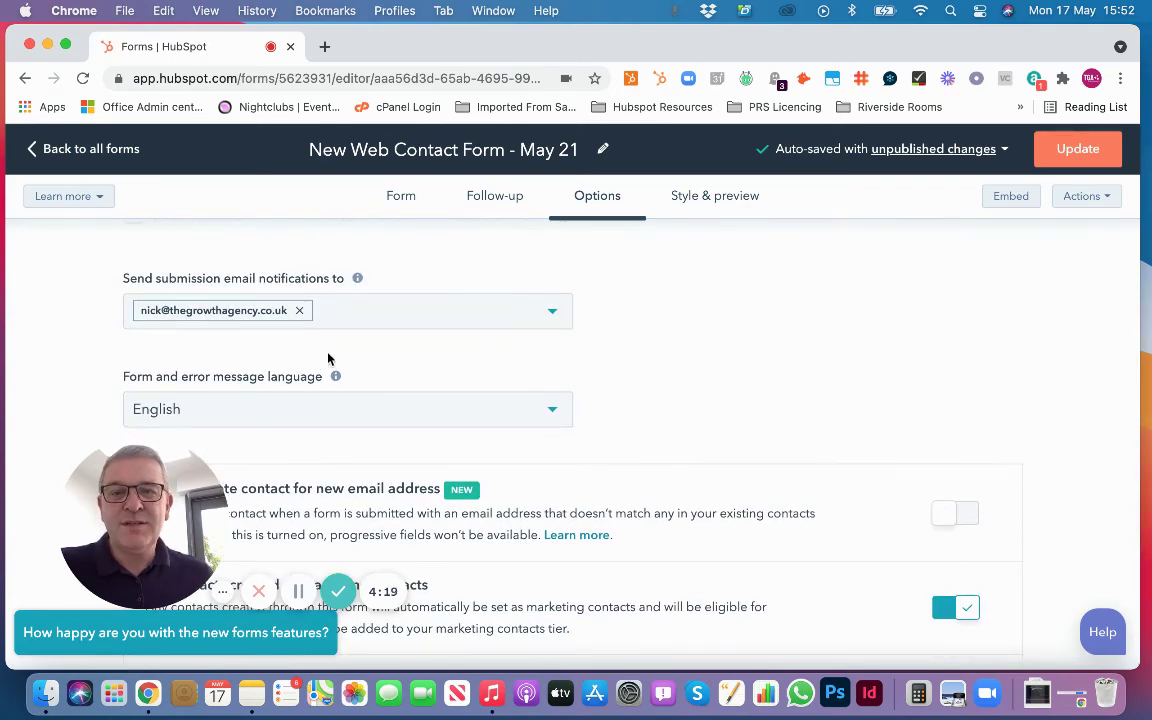
scroll(418, 390, down, 5)
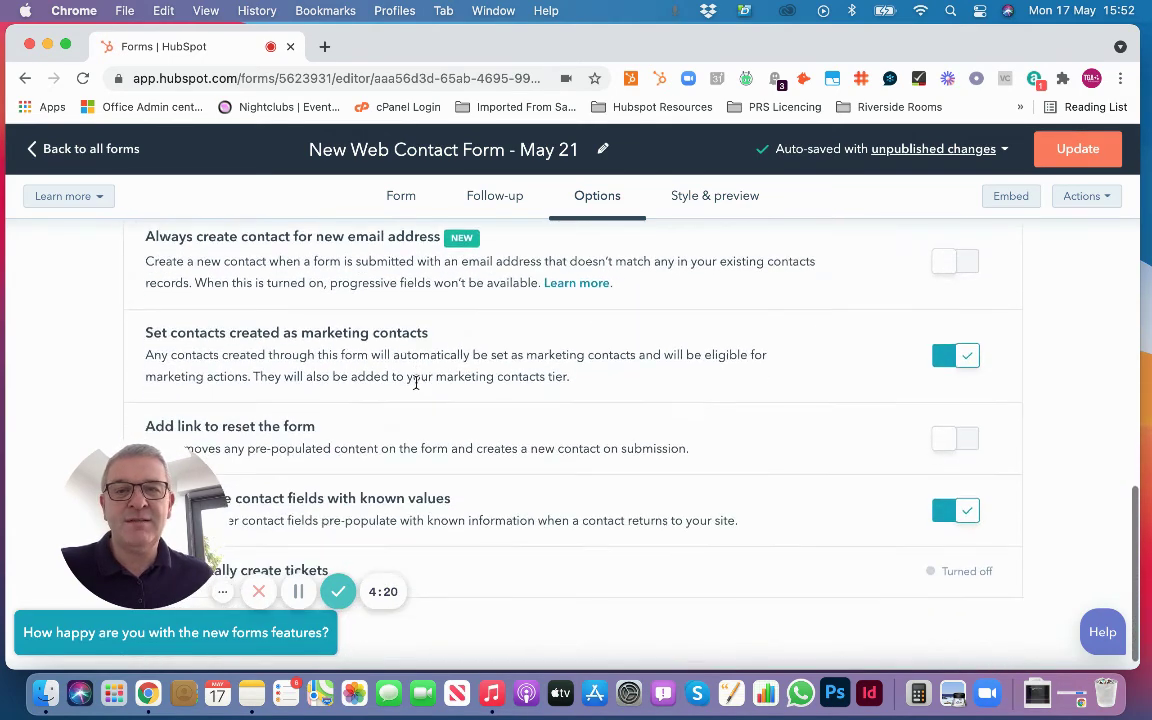
scroll(551, 364, down, 1)
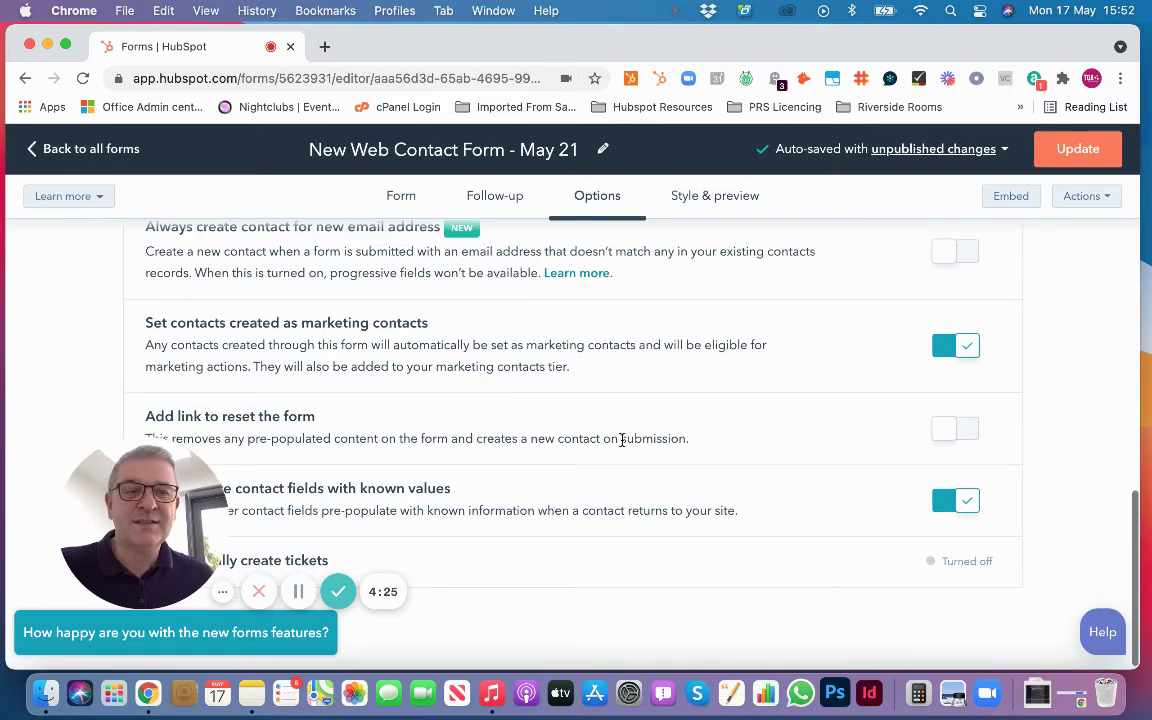
scroll(800, 440, down, 1)
click(945, 428)
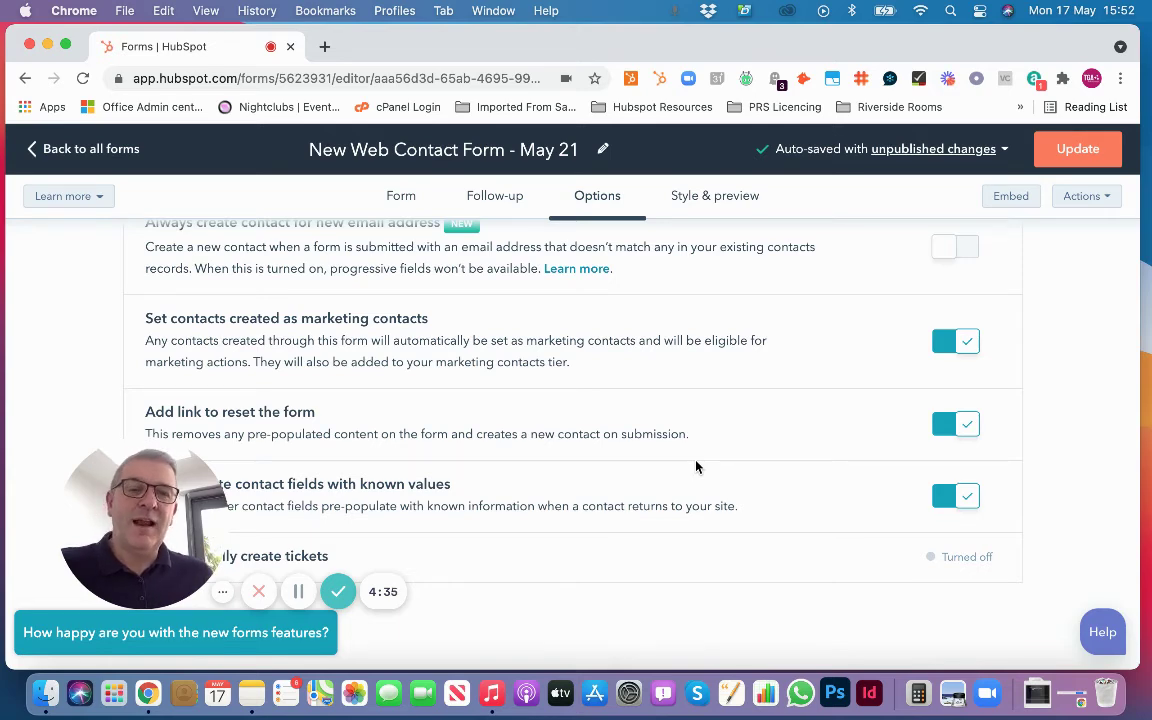
scroll(697, 467, up, 10)
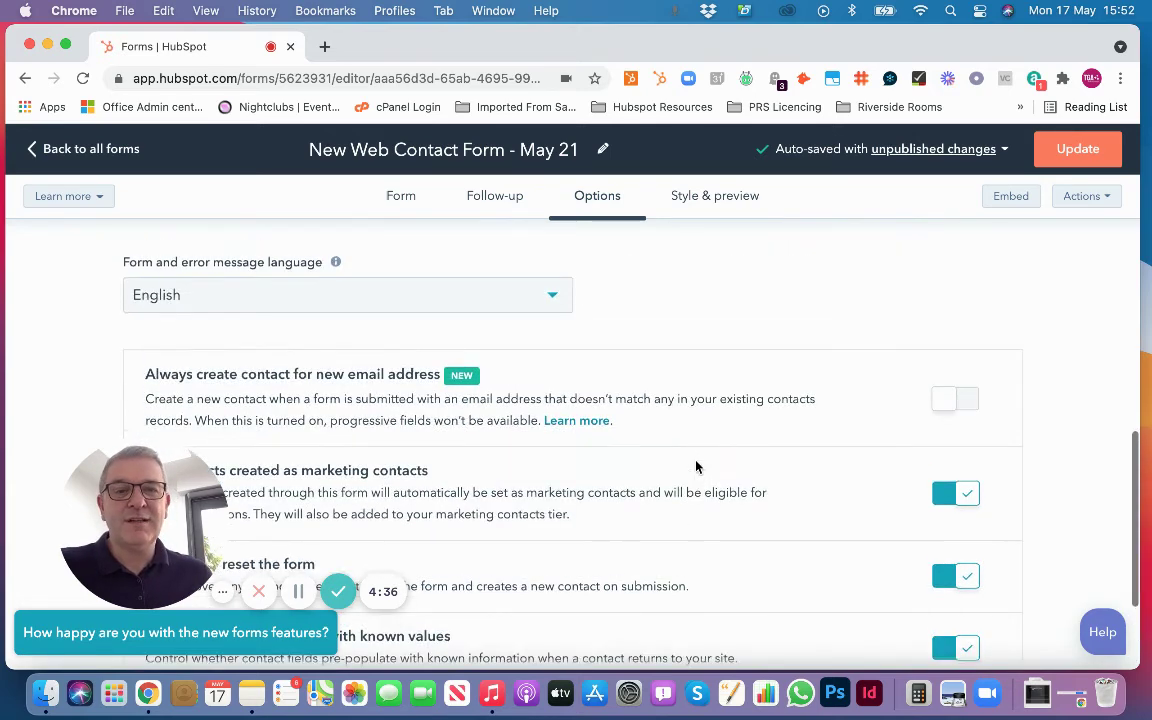
scroll(697, 467, up, 3)
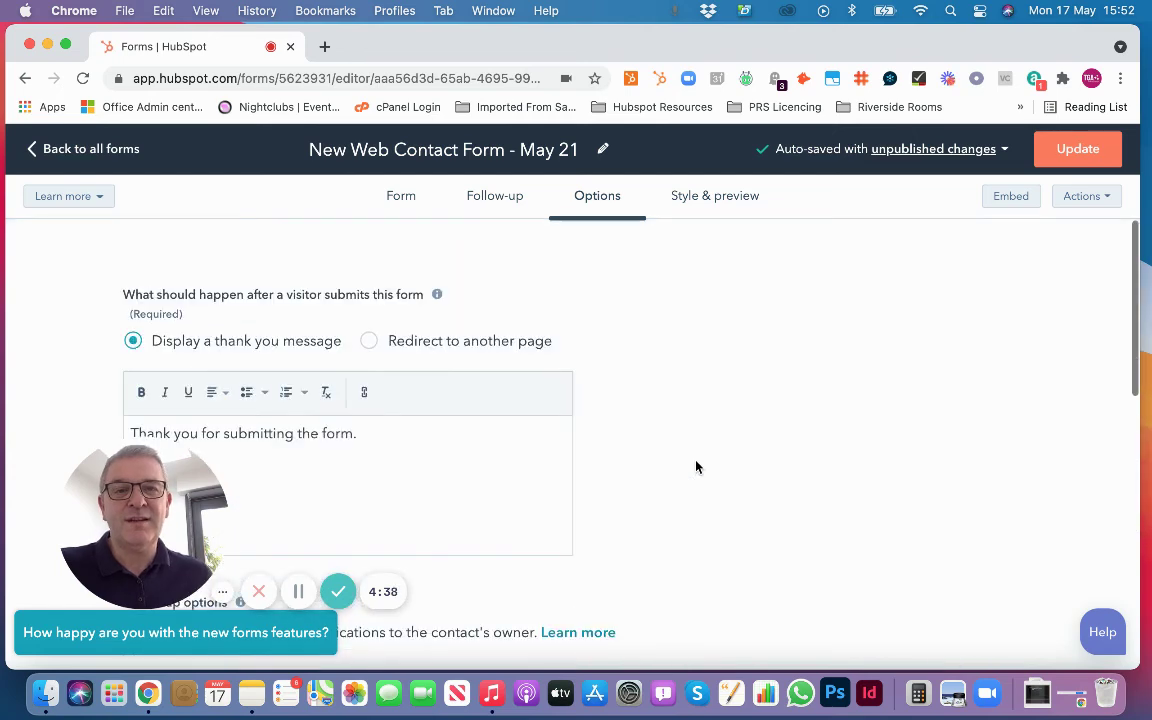
Apply the Sharp input style to the form
click(700, 195)
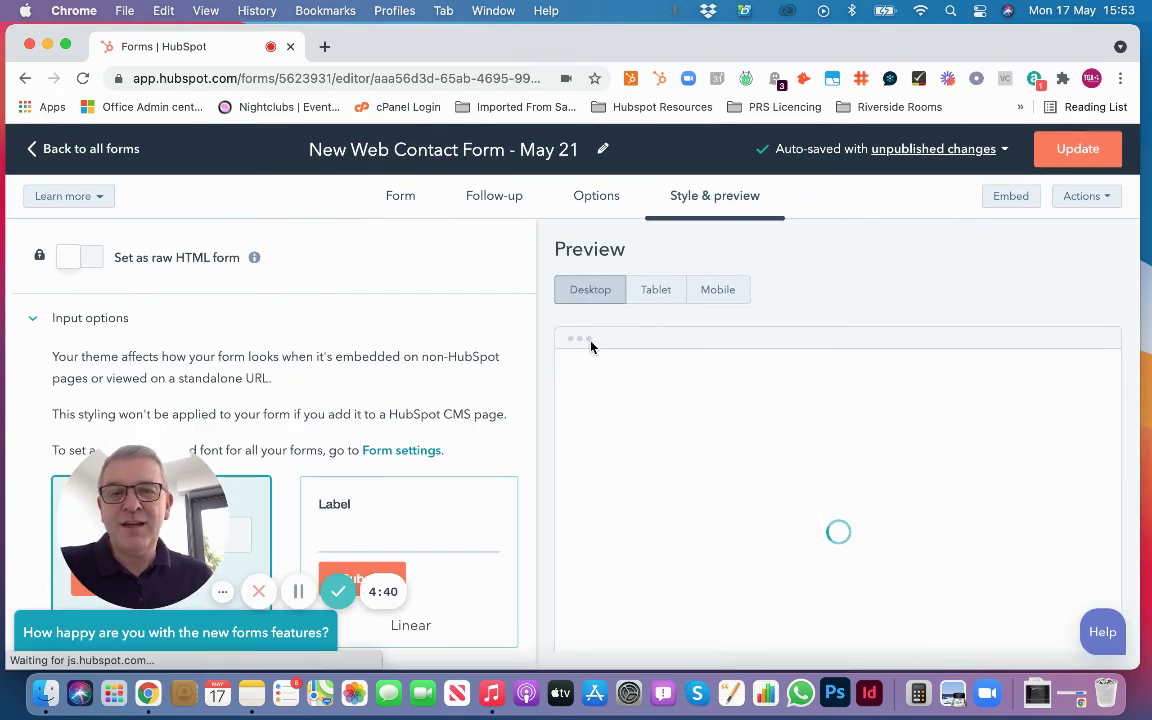
scroll(455, 362, down, 5)
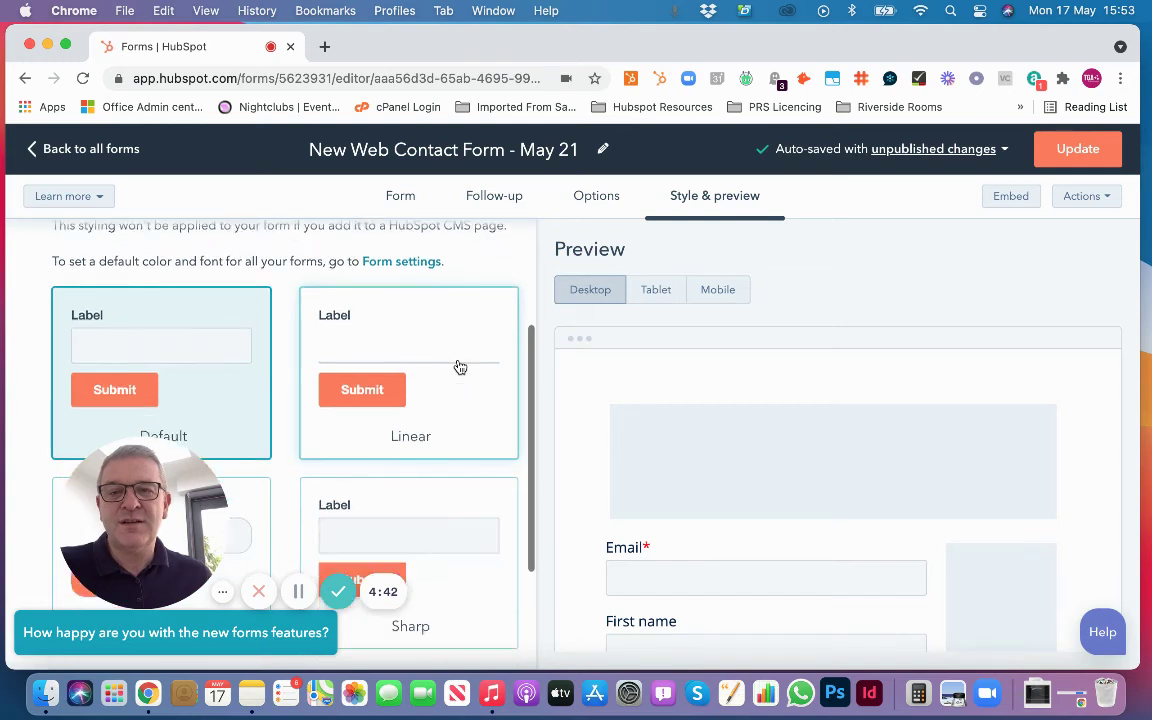
click(408, 483)
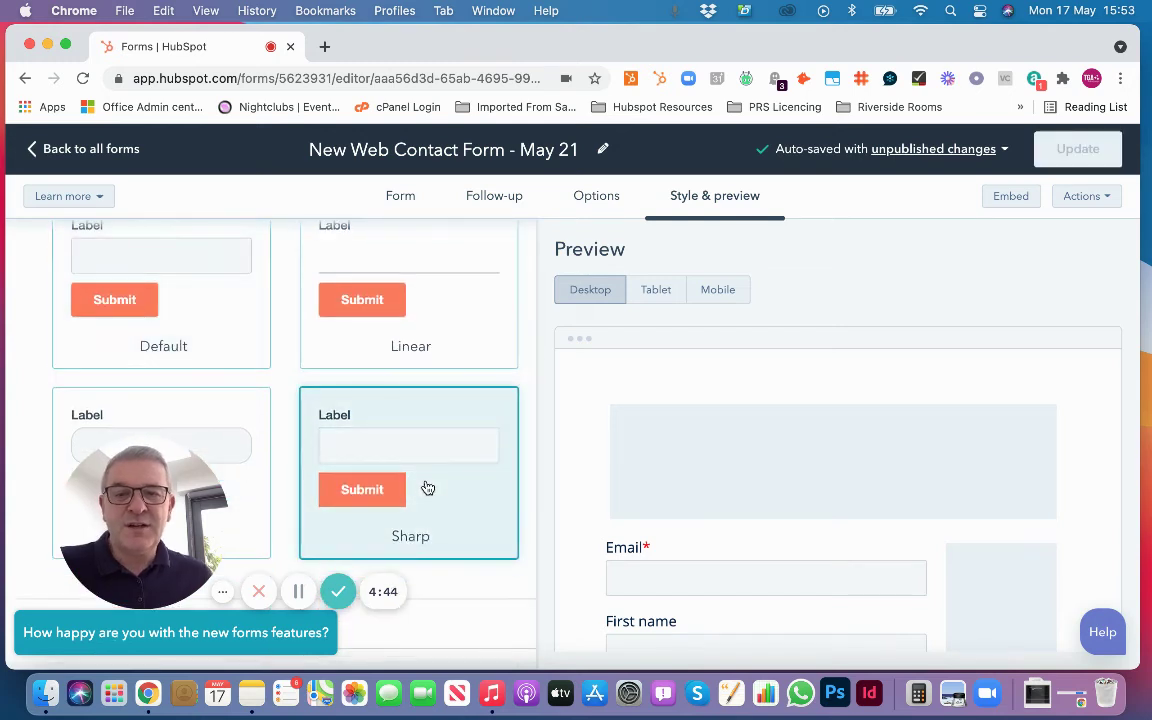
Expand the form's style settings and examine the font, label, help text and button color, size and alignment options
scroll(430, 485, down, 2)
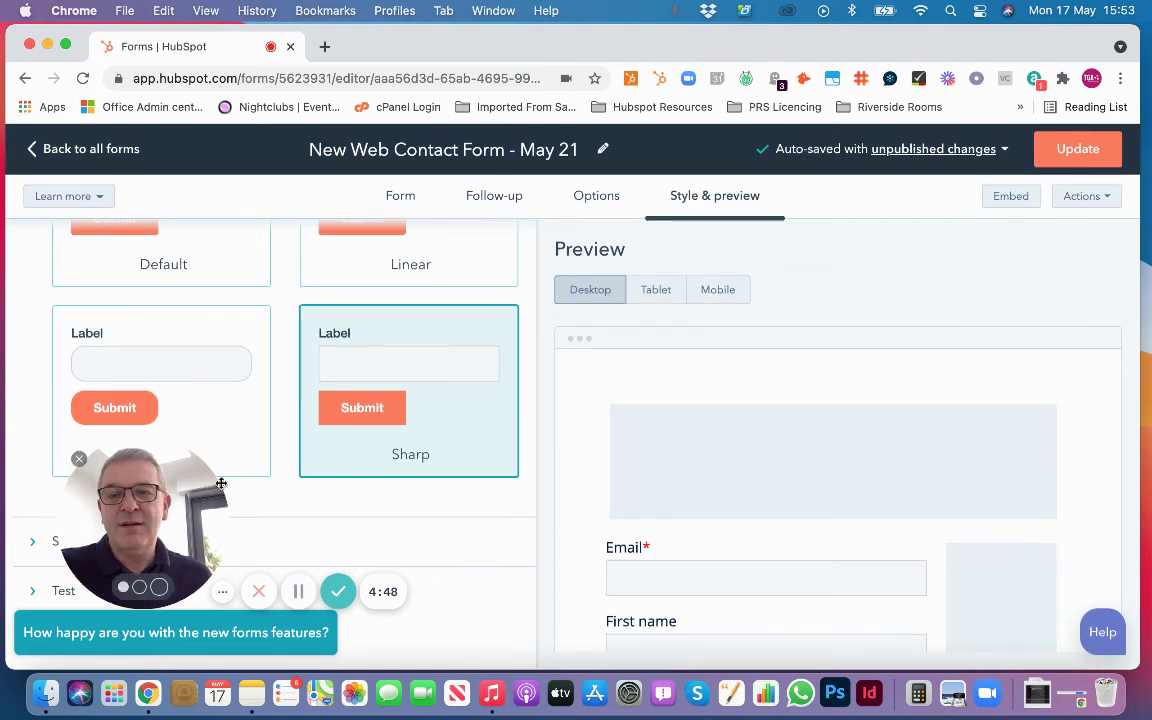
drag(221, 483, 688, 343)
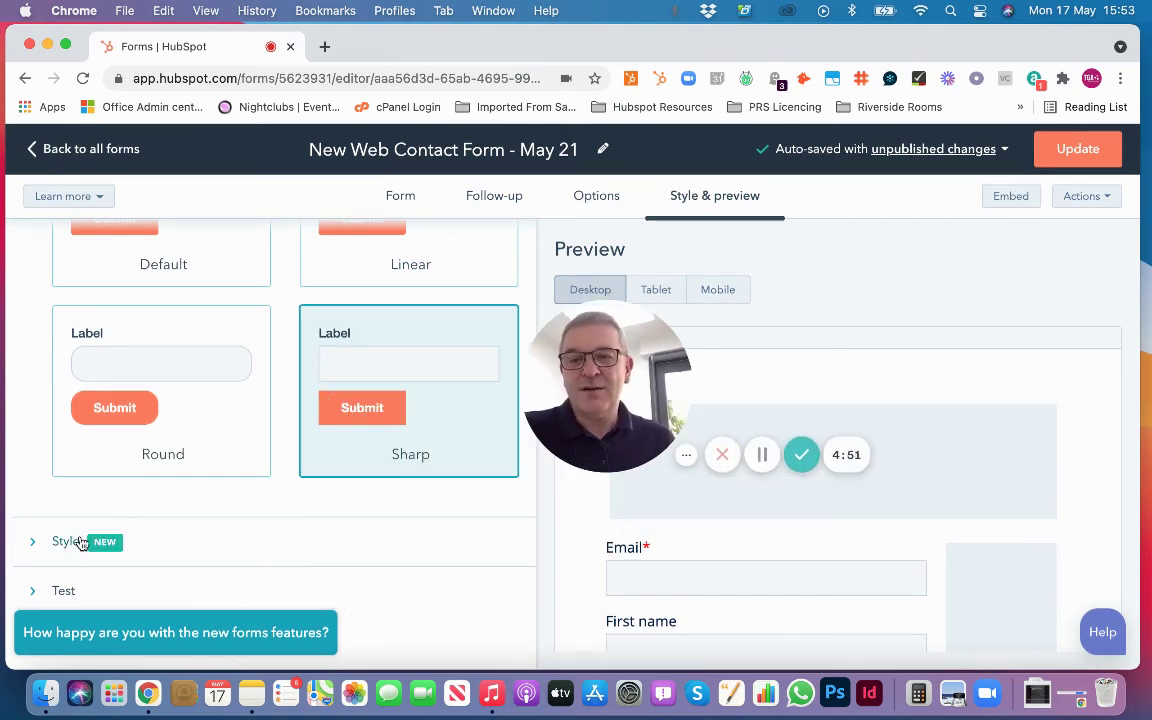
click(322, 537)
scroll(327, 528, down, 1)
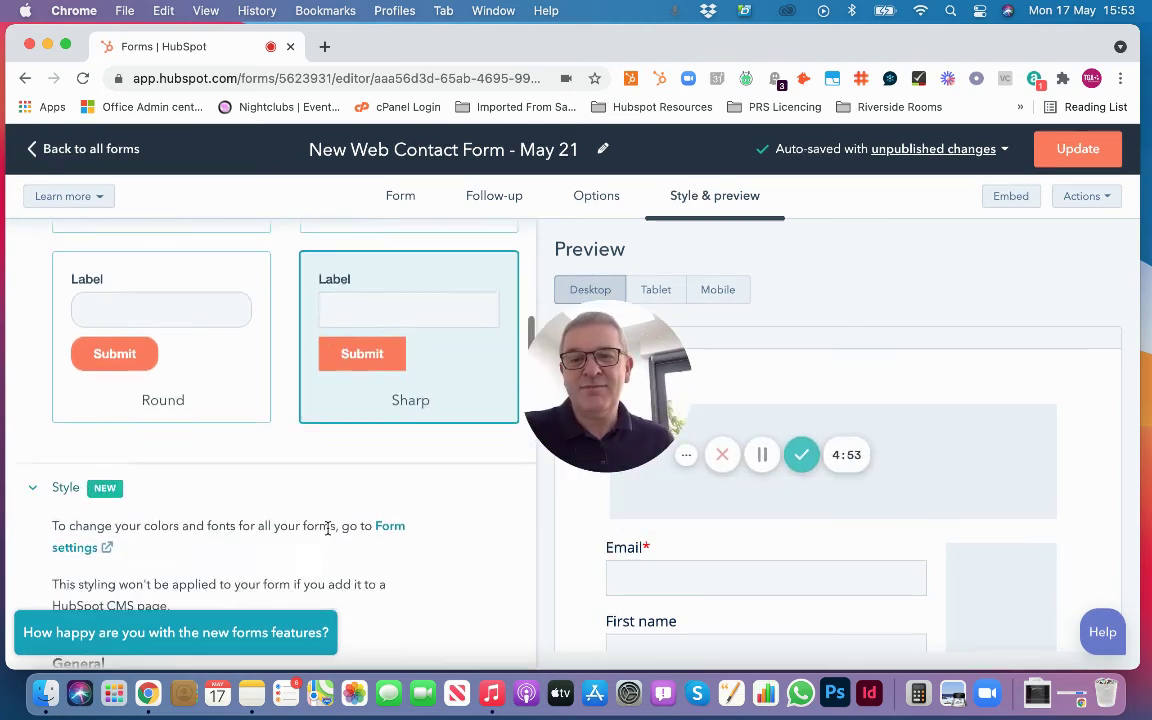
scroll(327, 530, down, 10)
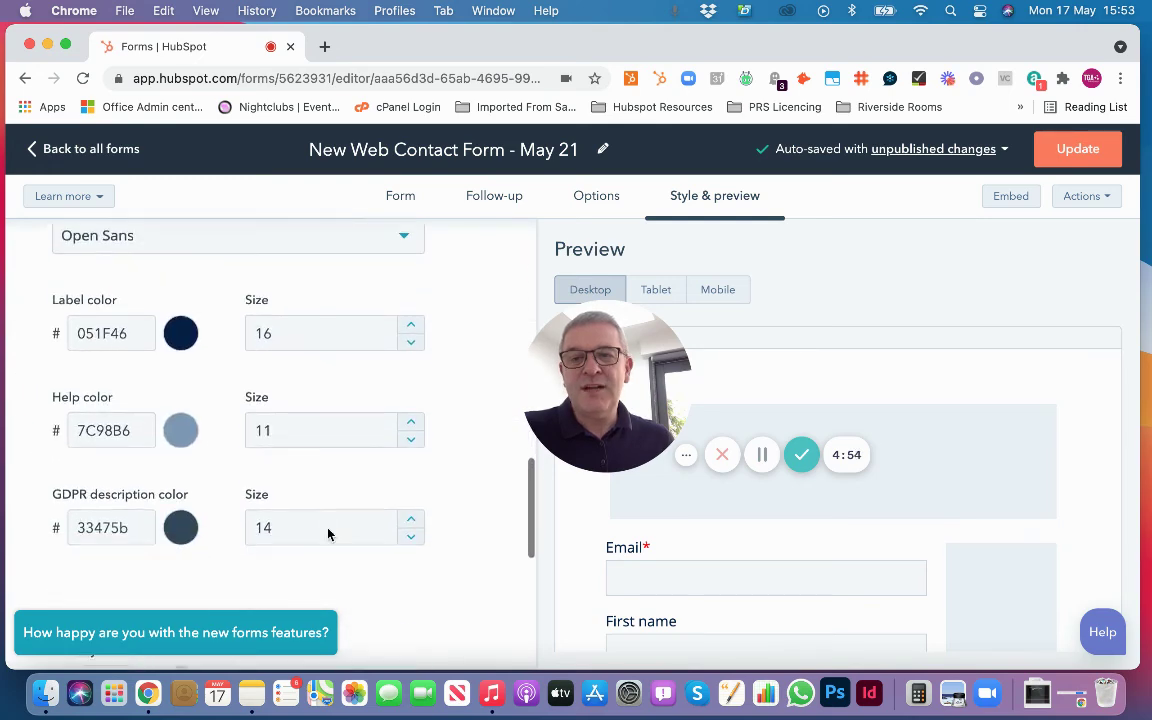
scroll(328, 534, down, 8)
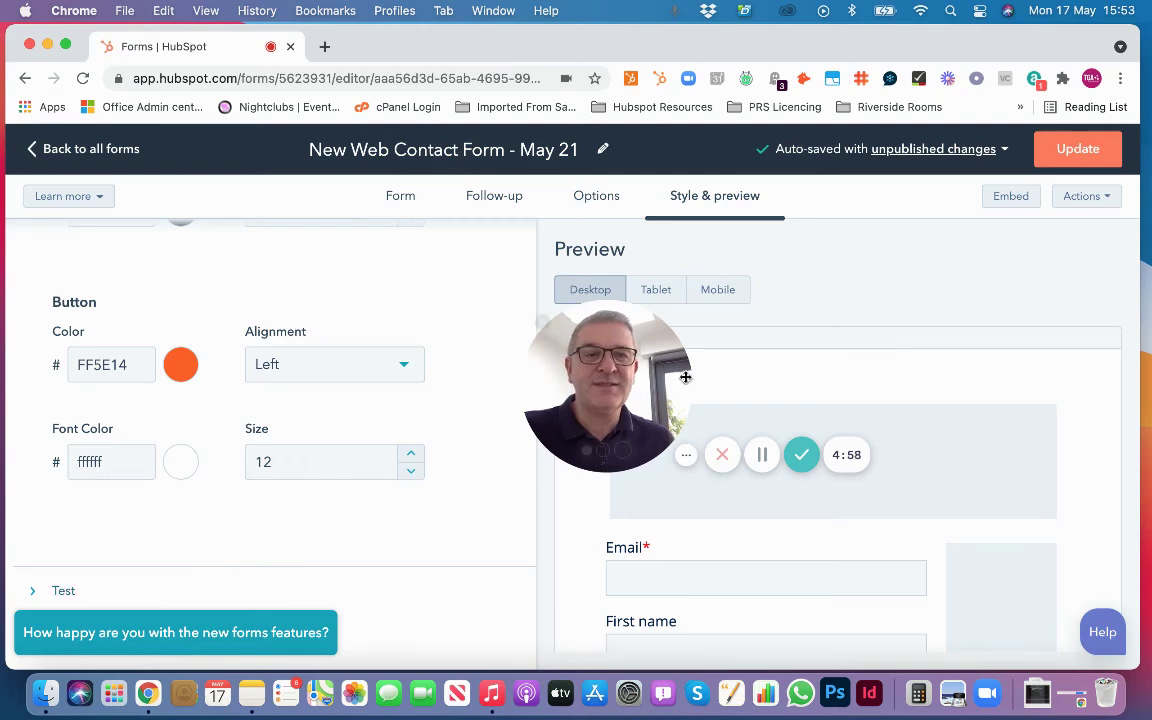
drag(685, 377, 188, 446)
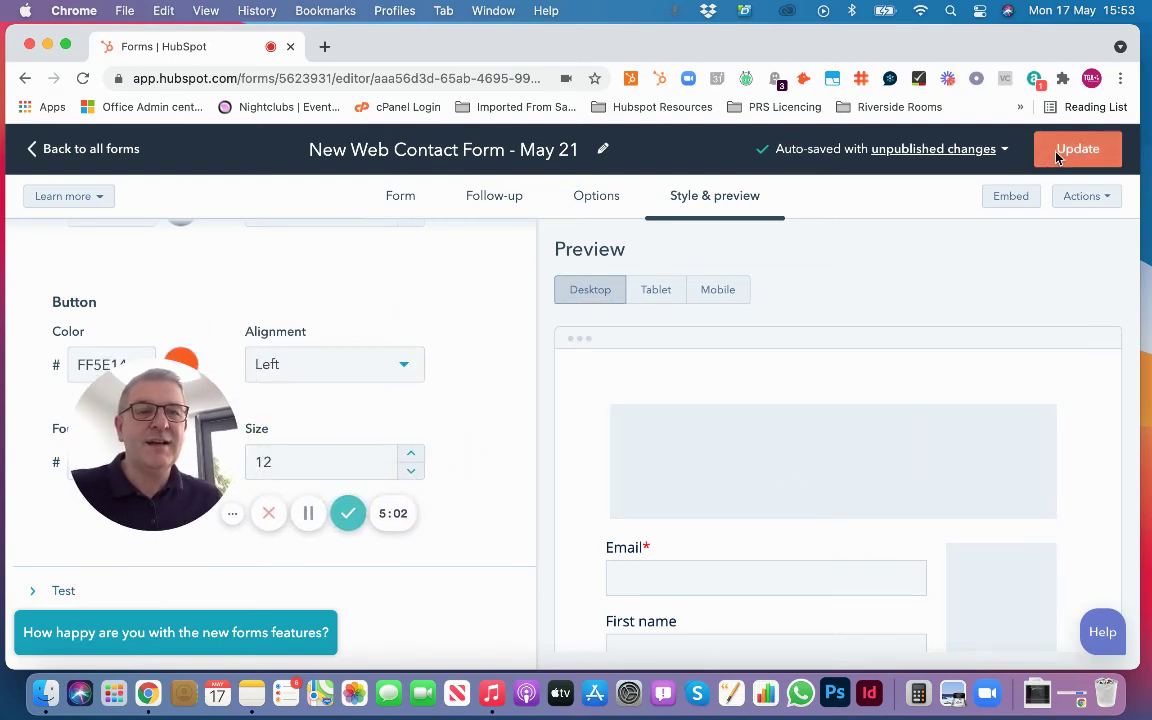
Publish the updated New Web Contact Form - May 21 and look over its share link
click(1108, 152)
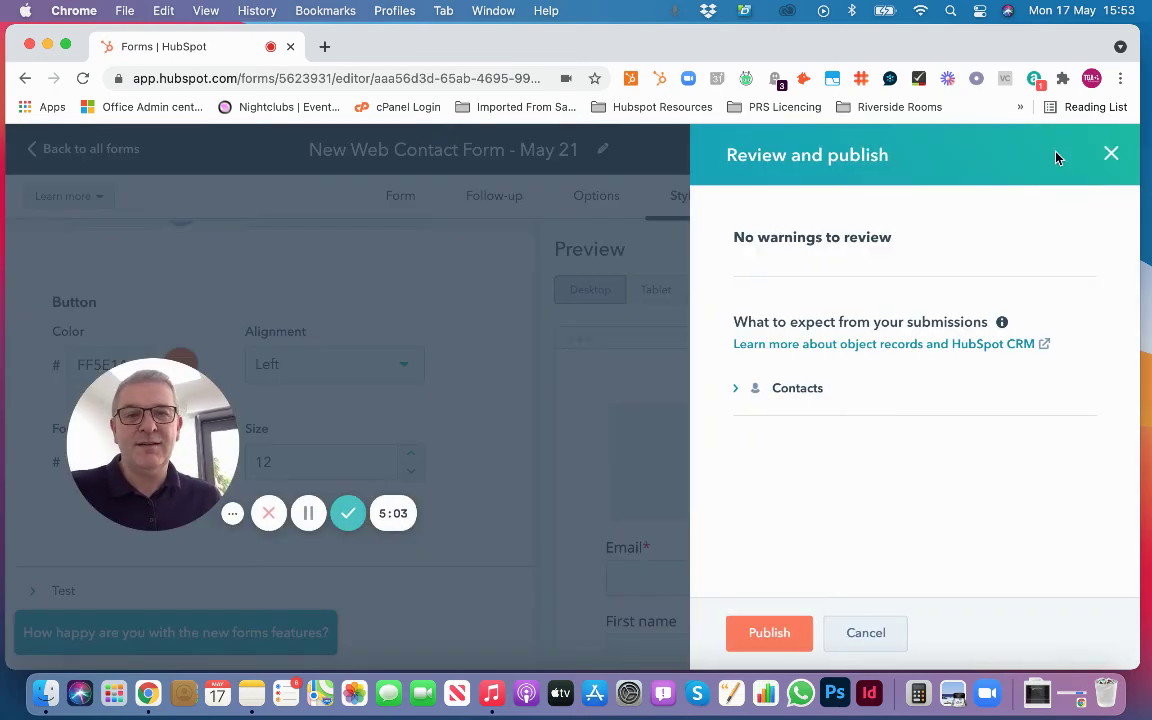
click(775, 631)
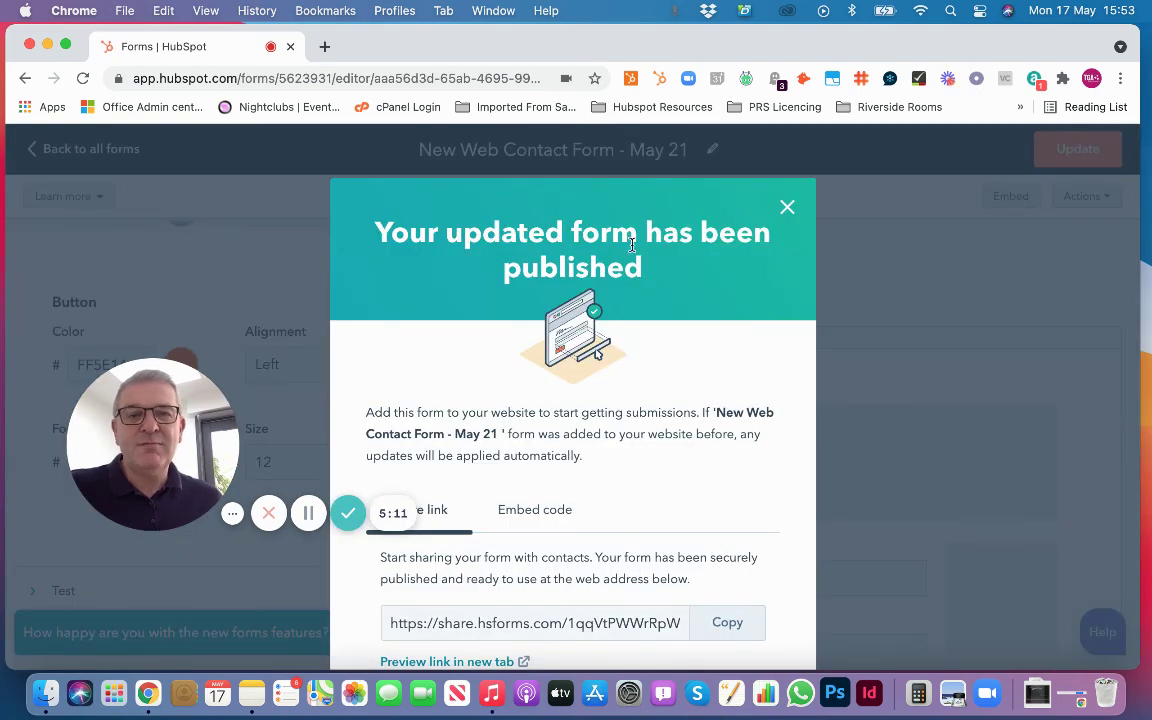
scroll(631, 244, down, 3)
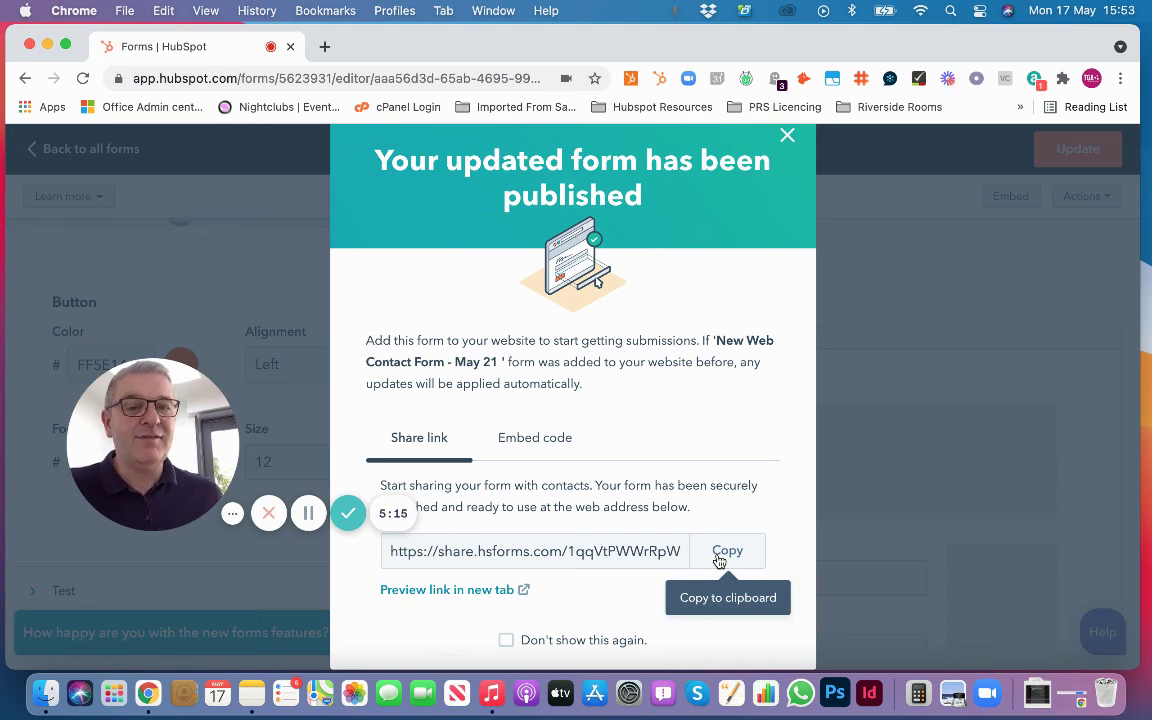
Copy the published form's embed code for the website and close the publishing confirmation
click(558, 440)
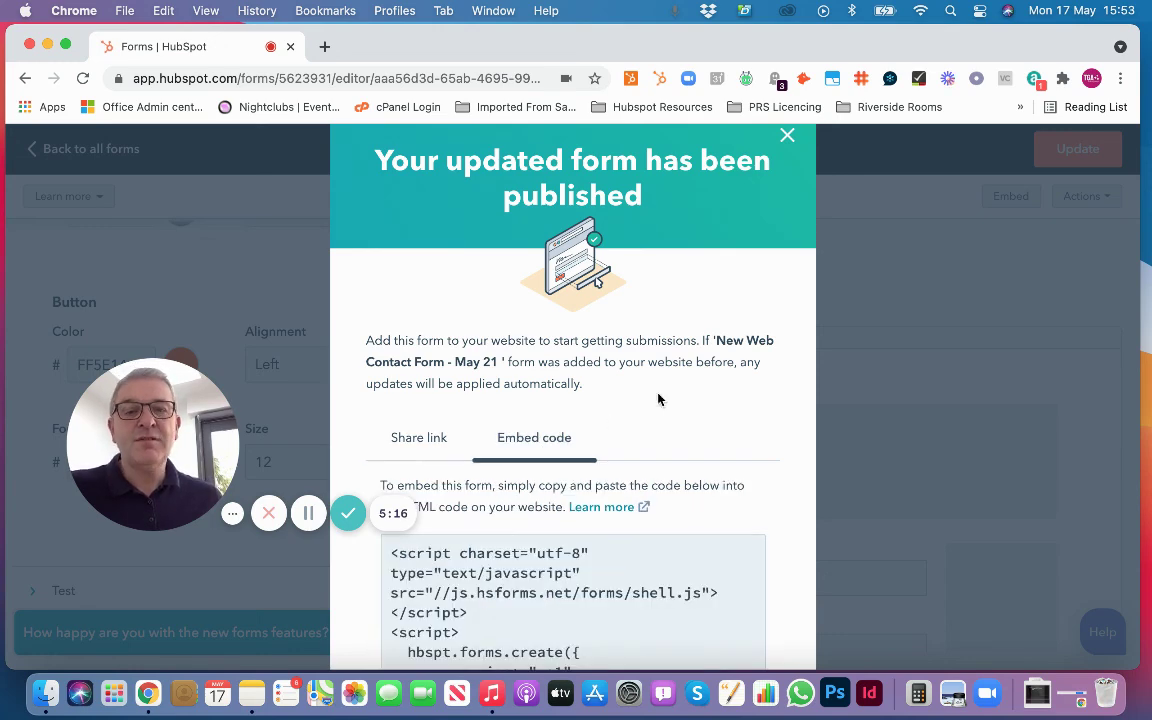
scroll(628, 470, down, 4)
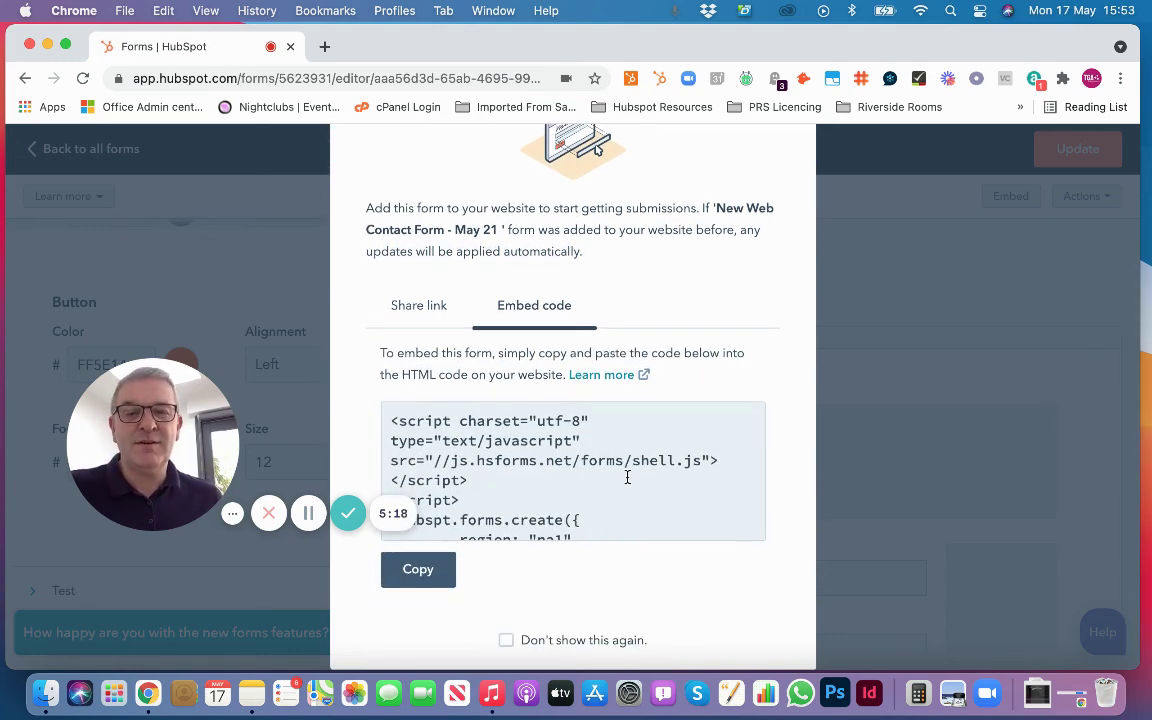
scroll(628, 477, down, 1)
scroll(395, 421, up, 1)
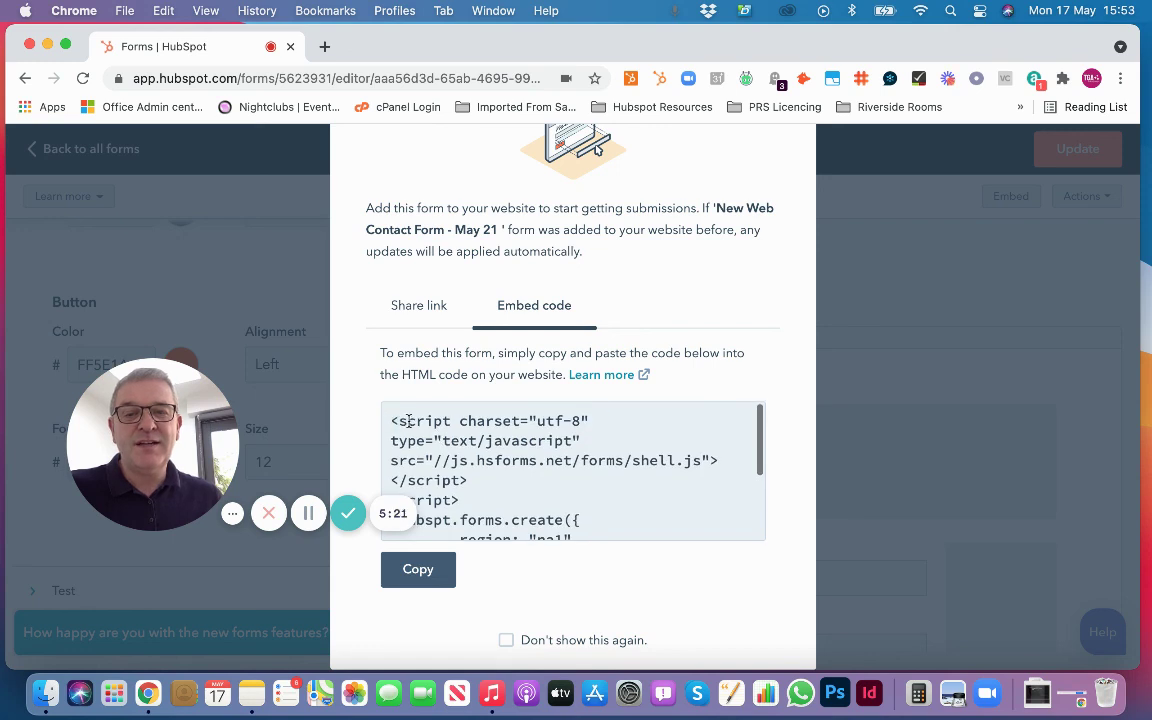
click(408, 421)
scroll(508, 520, down, 5)
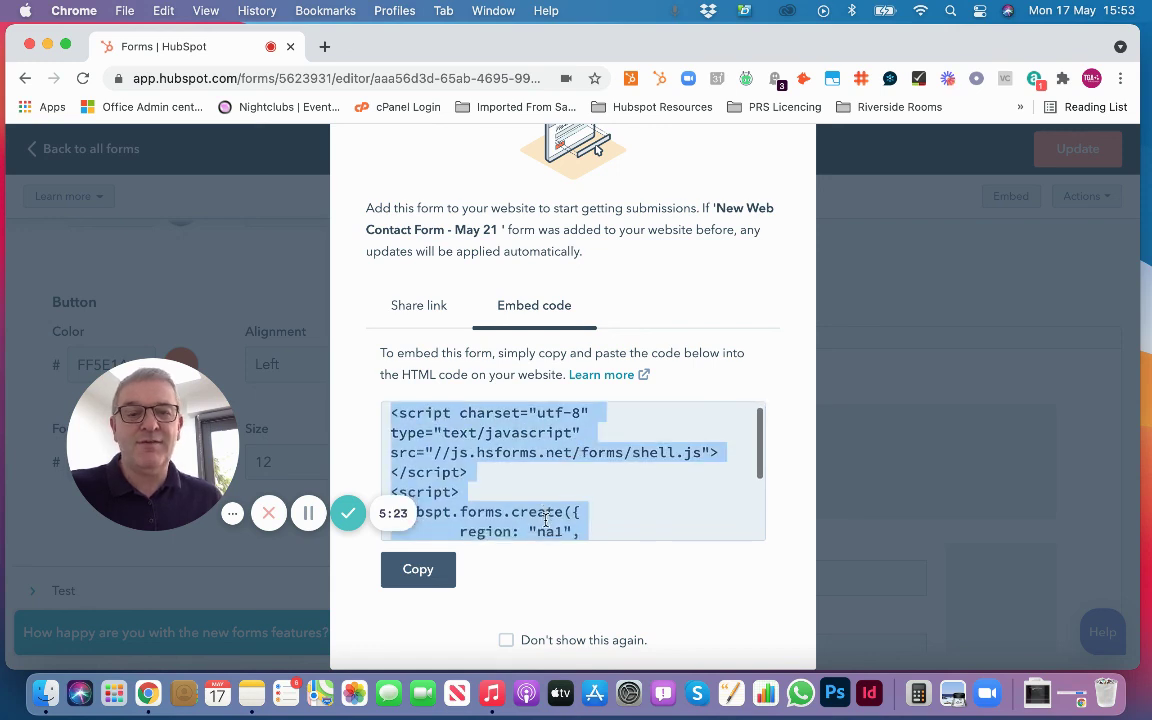
click(440, 571)
scroll(717, 553, up, 2)
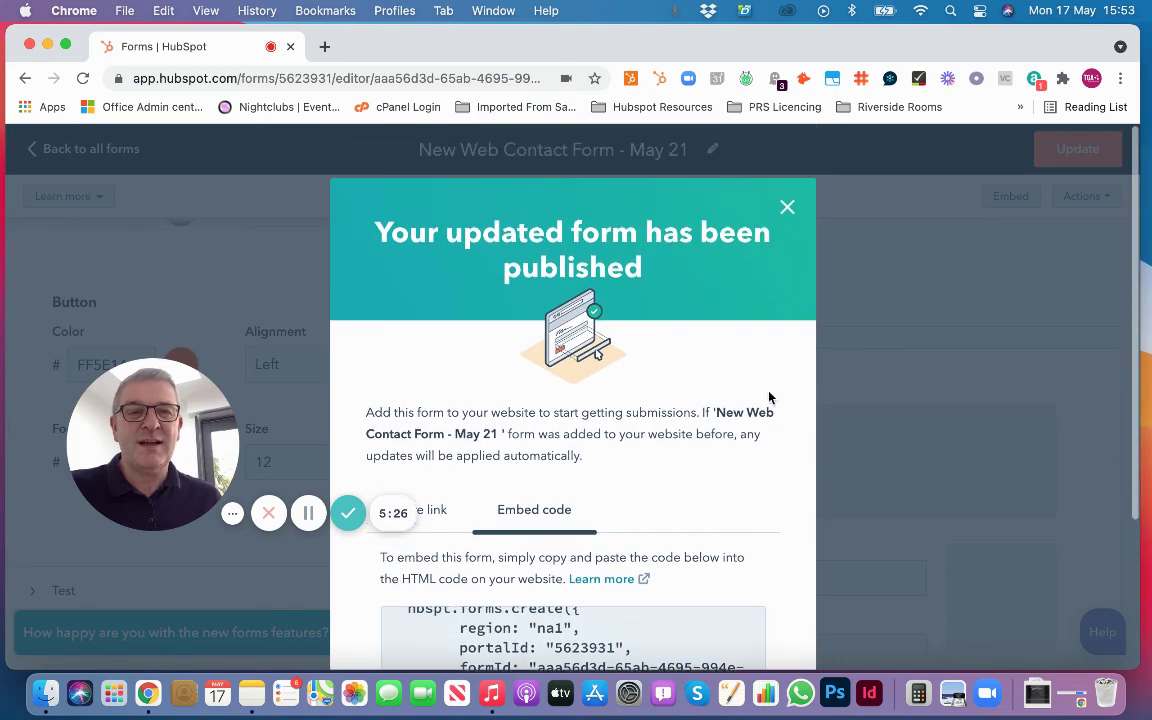
click(790, 203)
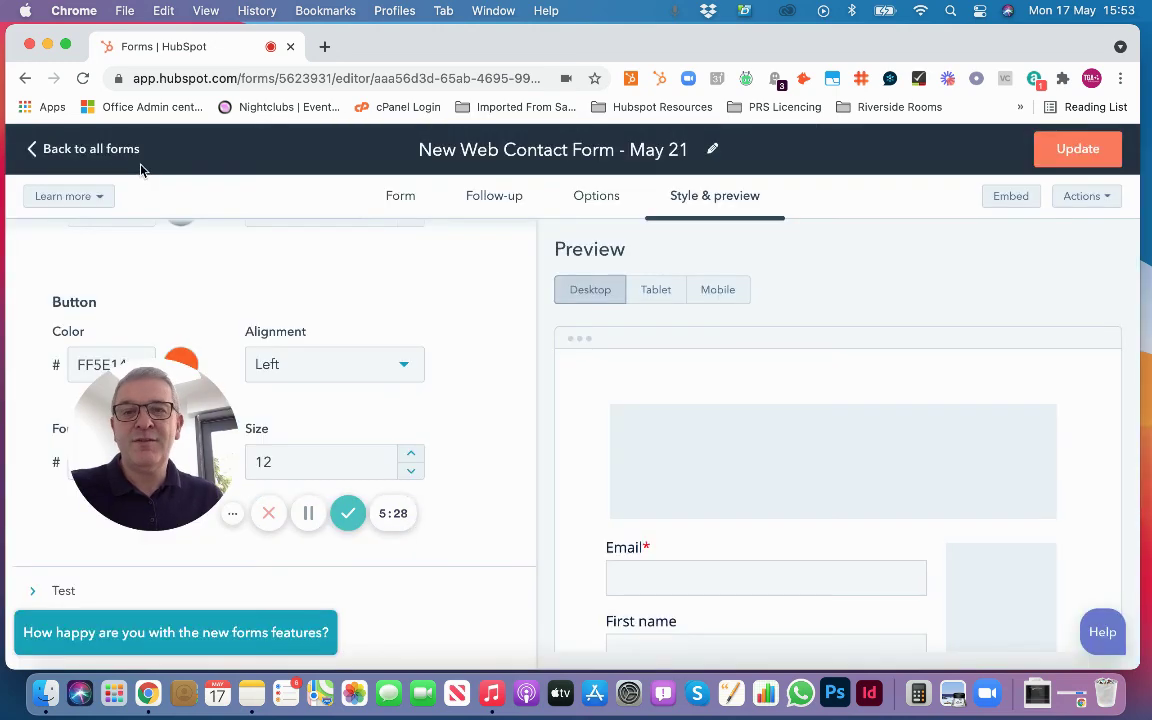